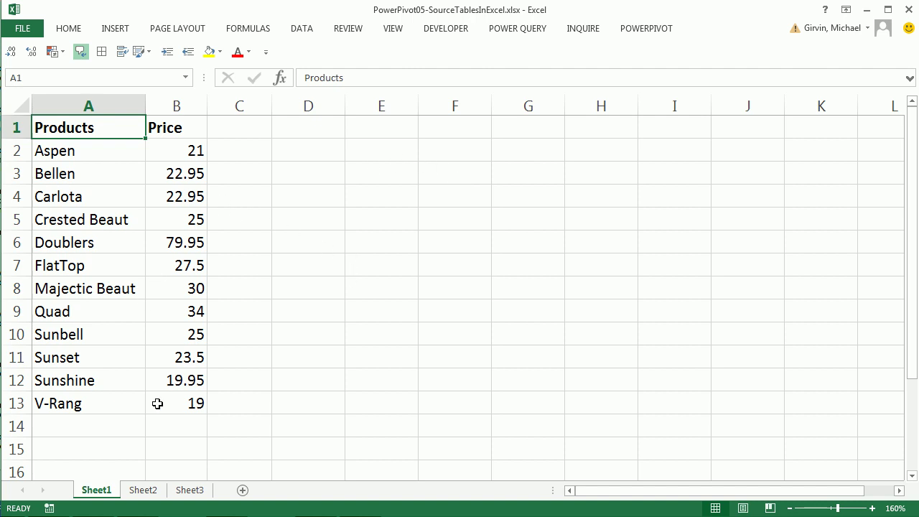
Compare Sheet1's product prices, Sheet2's SalesRep/Region list and Sheet3's transactions, ending inside Sheet1's data.
left_click(142, 491)
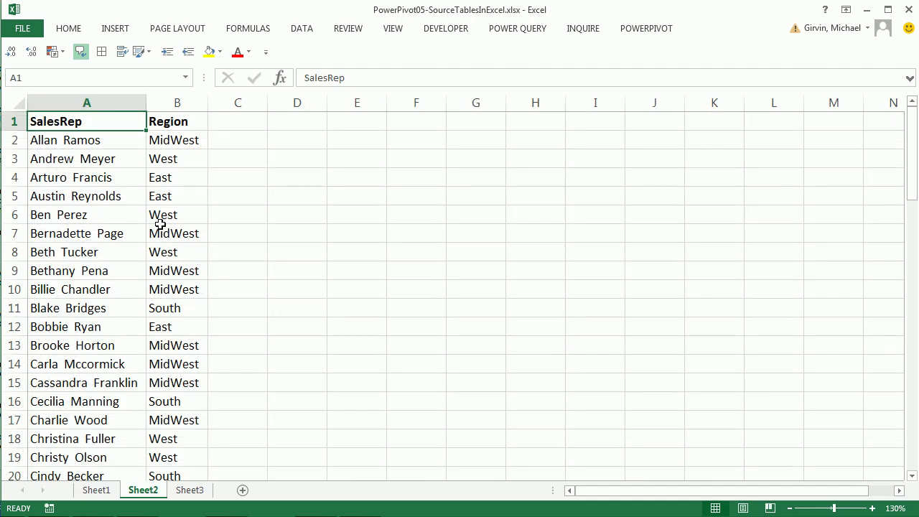
left_click(190, 490)
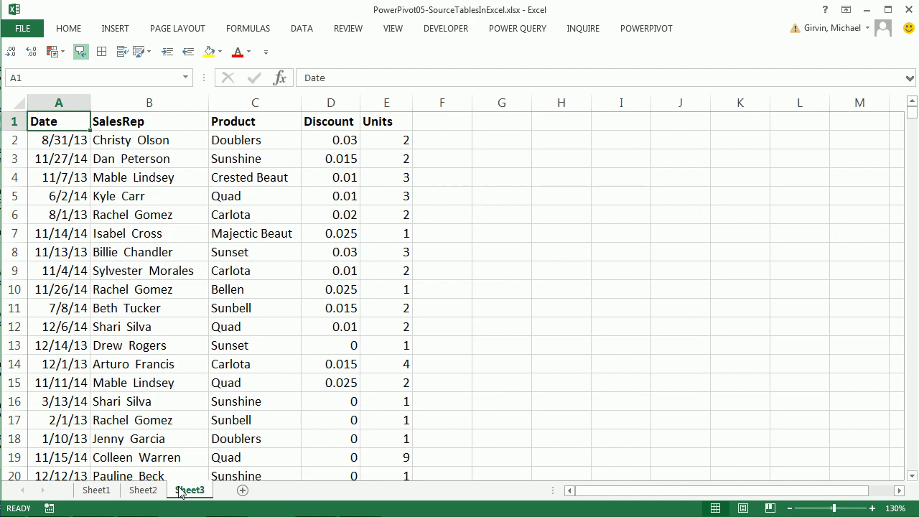
left_click(101, 491)
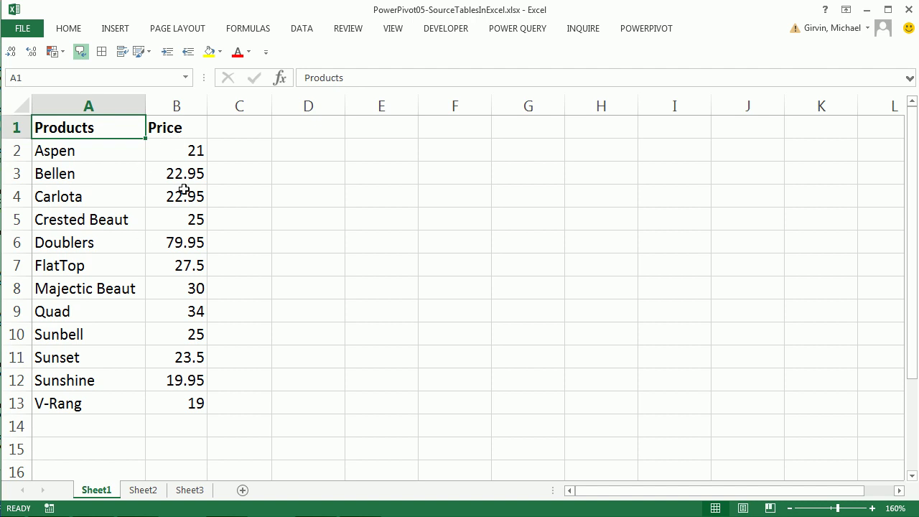
left_click(142, 490)
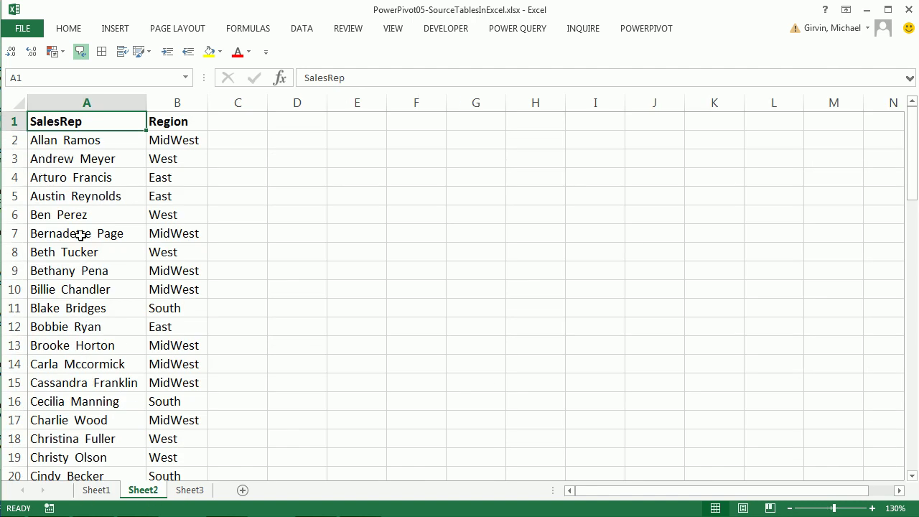
left_click(190, 489)
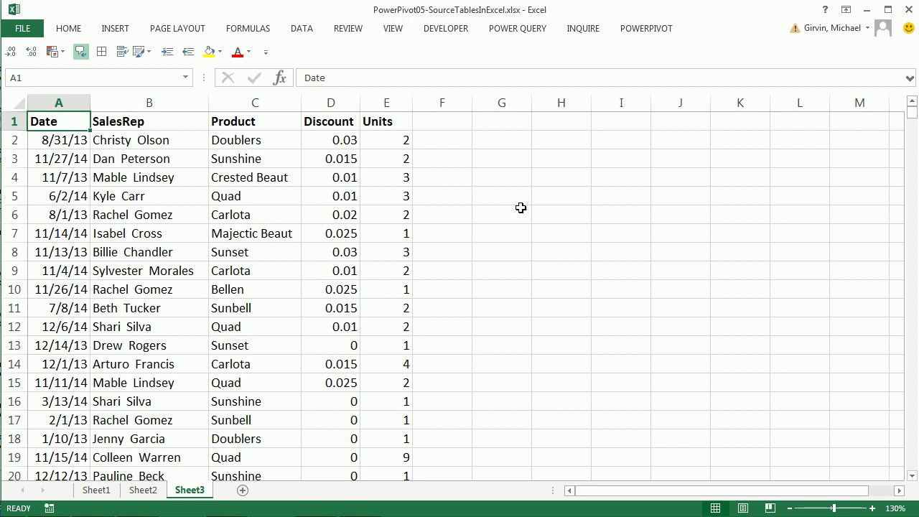
left_click(96, 489)
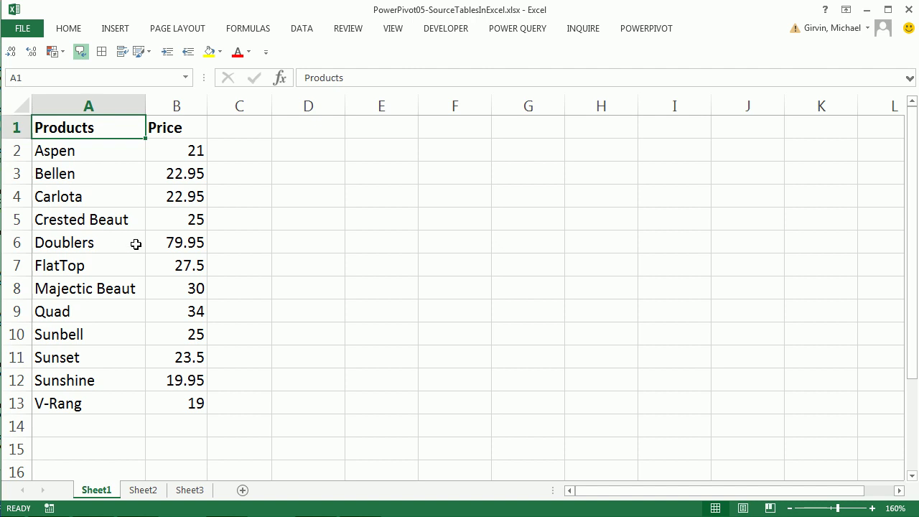
left_click(143, 489)
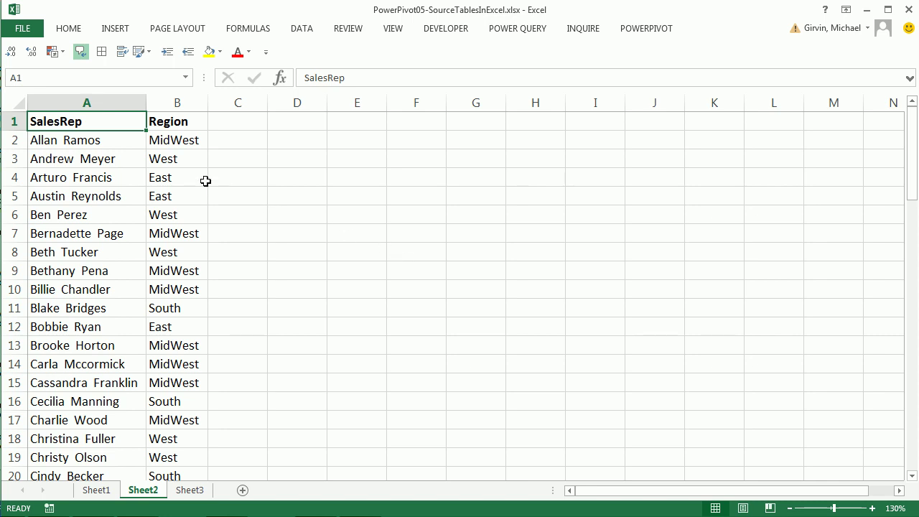
left_click(97, 491)
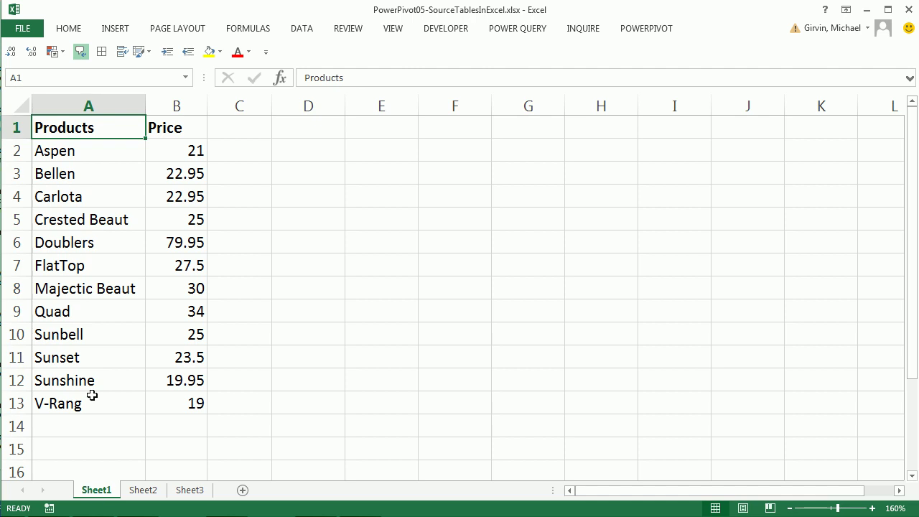
left_click(148, 494)
left_click(188, 494)
left_click(99, 491)
left_click(121, 244)
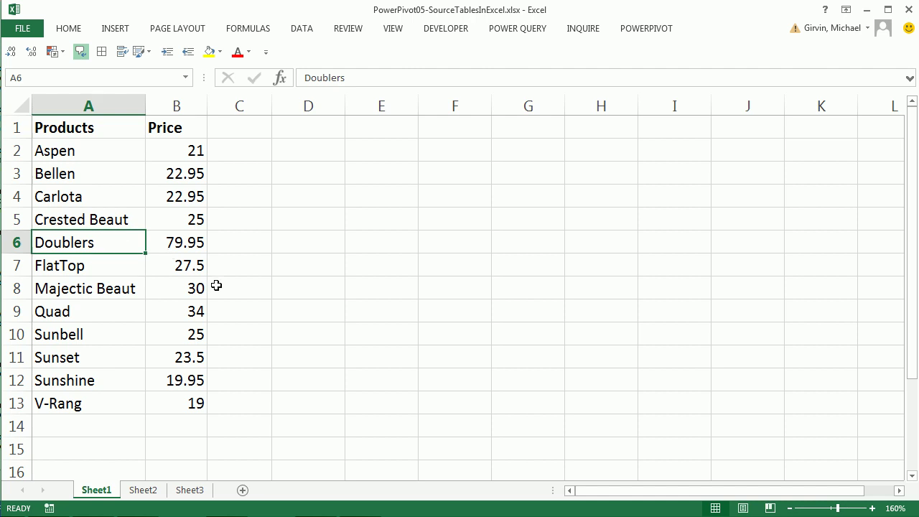
Convert the Products and Price list (A1:B13) into a table named dProduct.
key("ctrl+t")
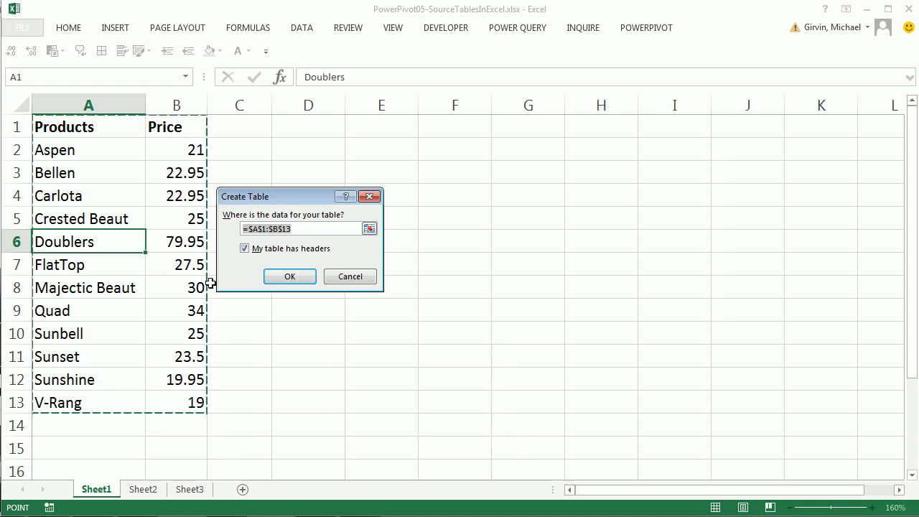
key("Return")
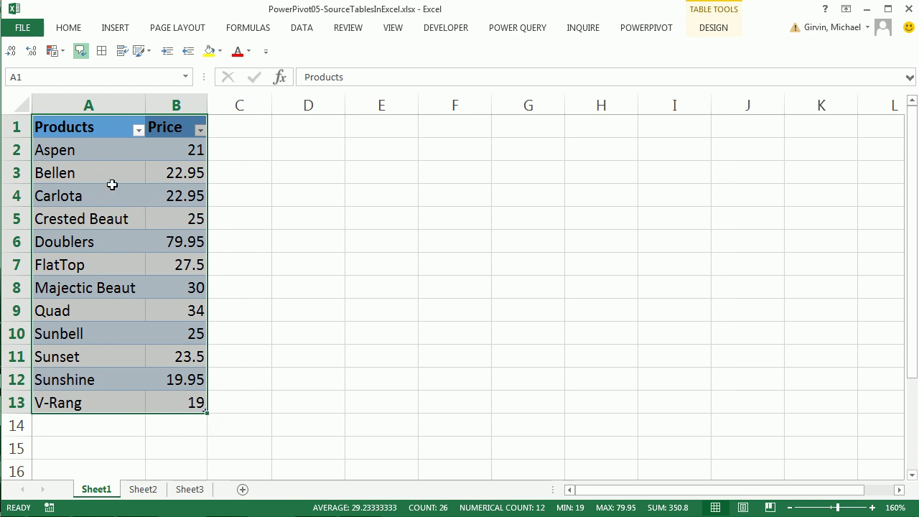
left_click(715, 29)
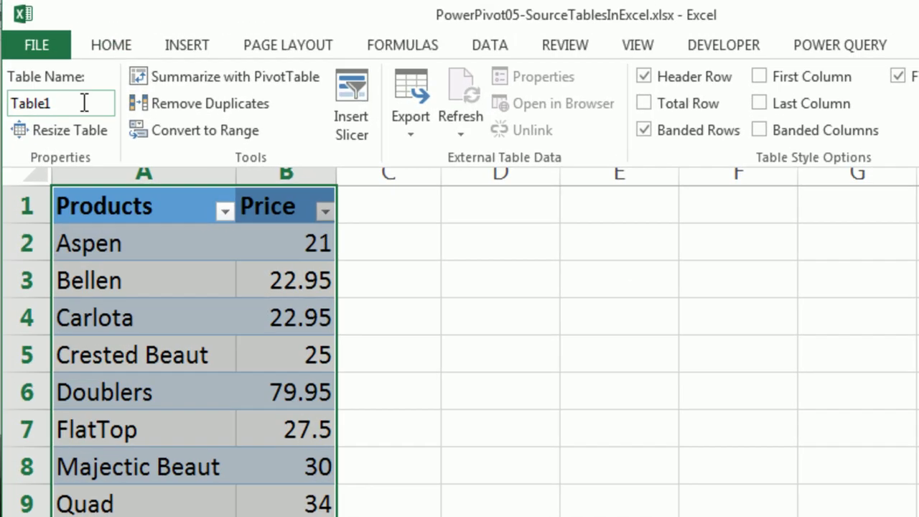
key("Escape")
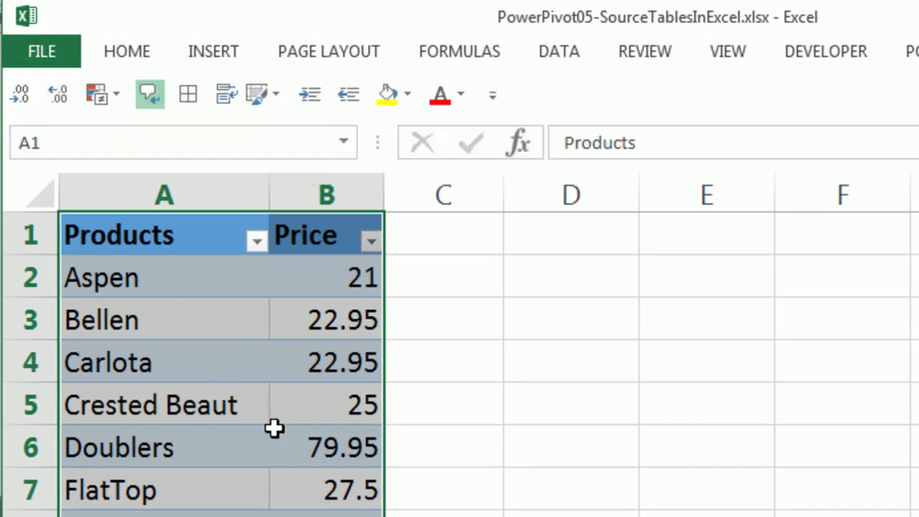
key("alt")
key("j")
key("t")
key("a")
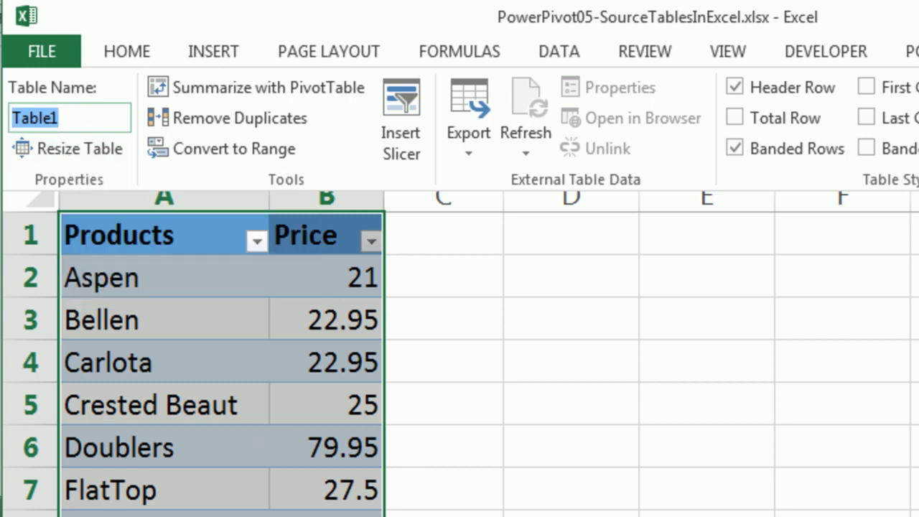
type("dProduc")
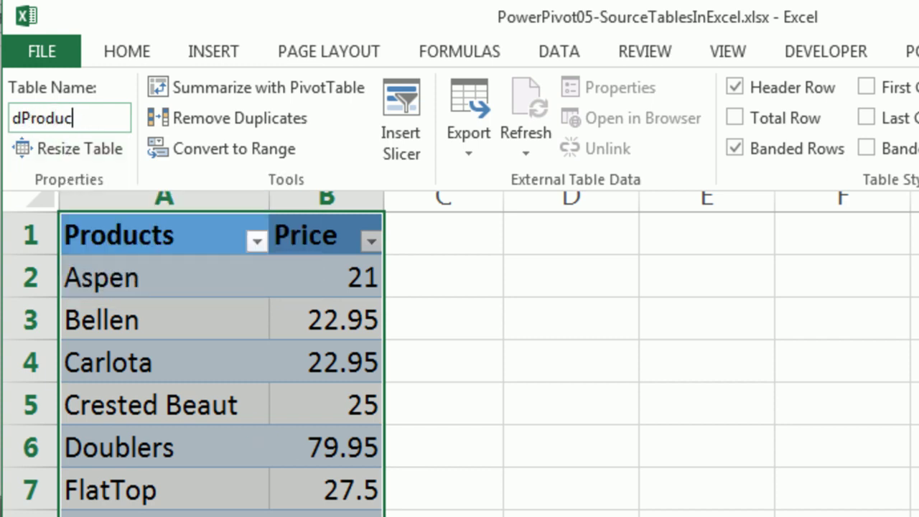
type("t")
Copy the table name dProduct and rename the Sheet1 tab to dProduct.
left_click_drag(107, 117, 10, 117)
key("ctrl+c")
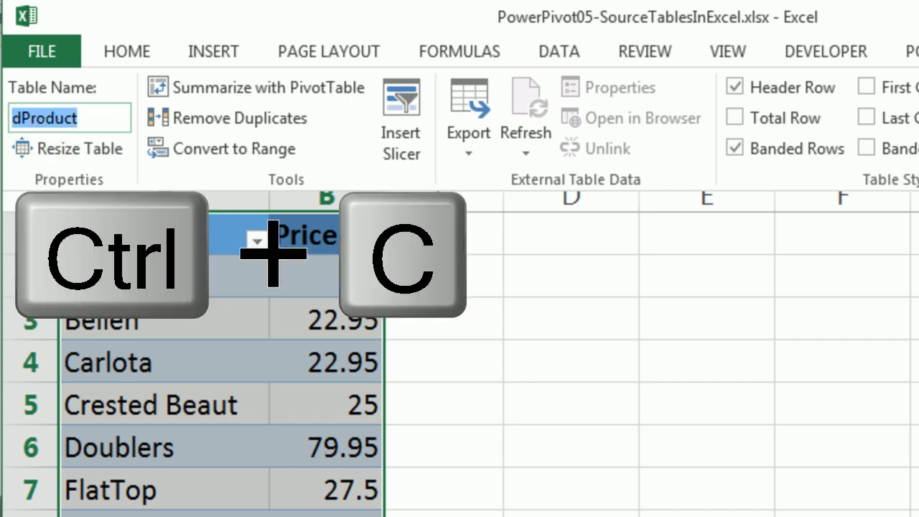
key("Return")
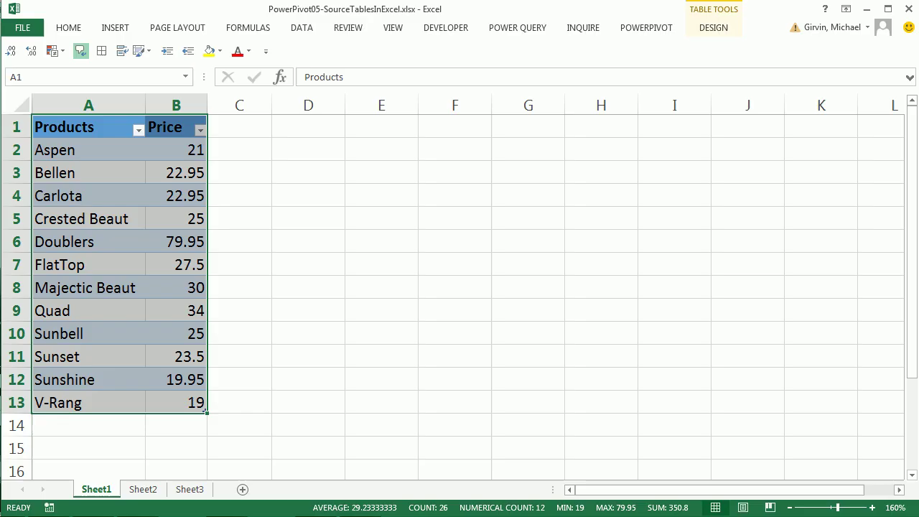
double_click(97, 490)
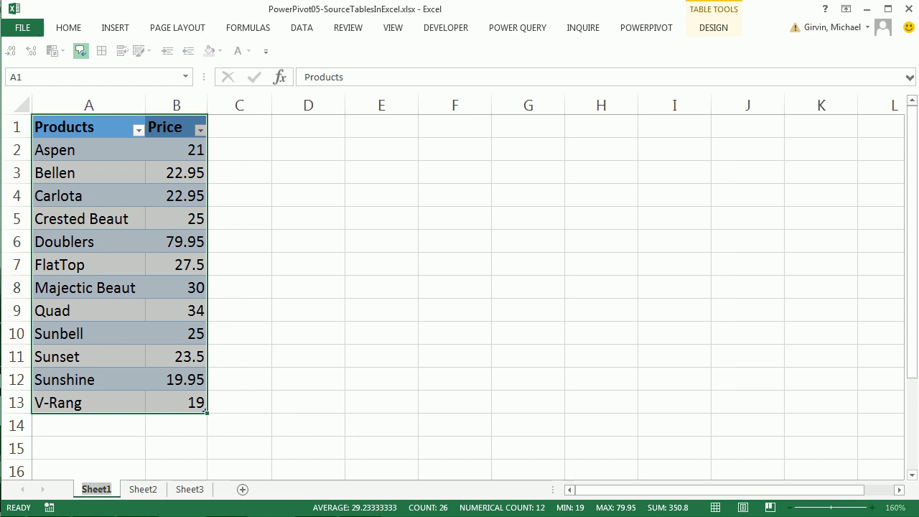
key("ctrl+v")
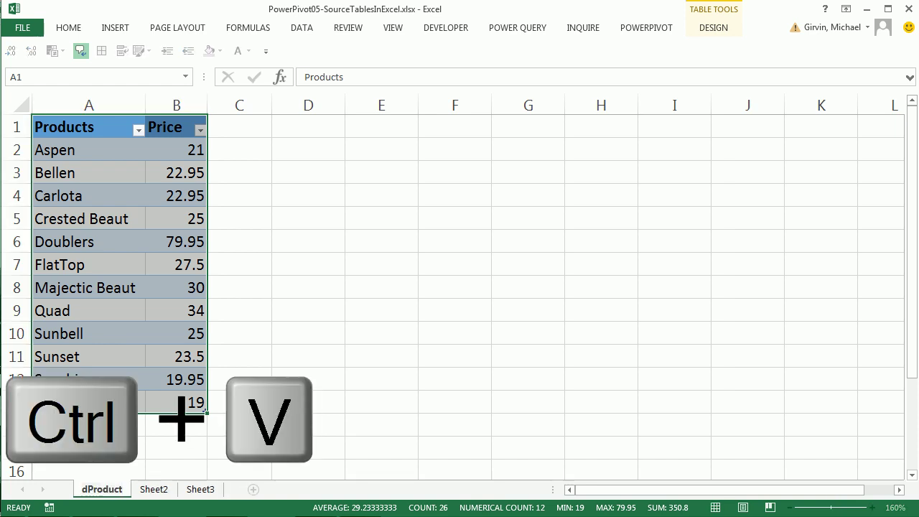
key("Return")
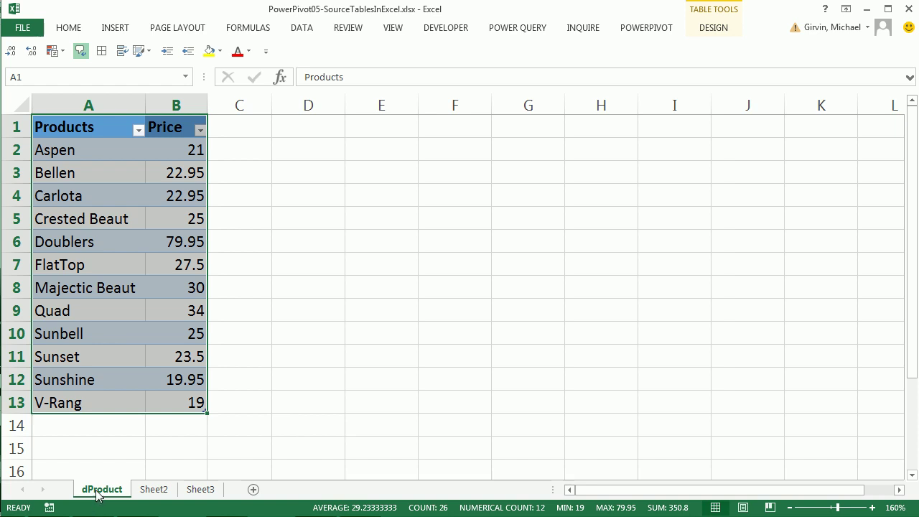
Make Sheet2's SalesRep list (A1:B73) a table named dSalesRep and rename the sheet dSalesRep.
left_click(152, 491)
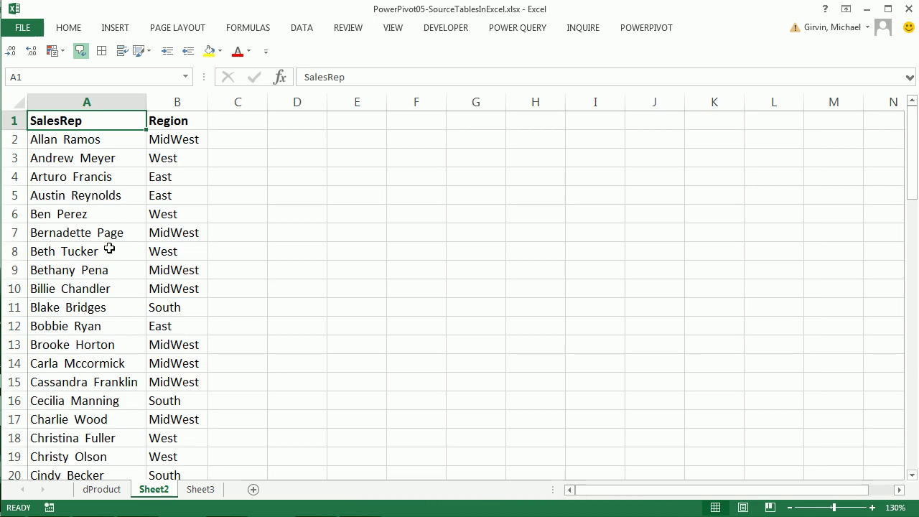
key("ctrl+t")
key("Return")
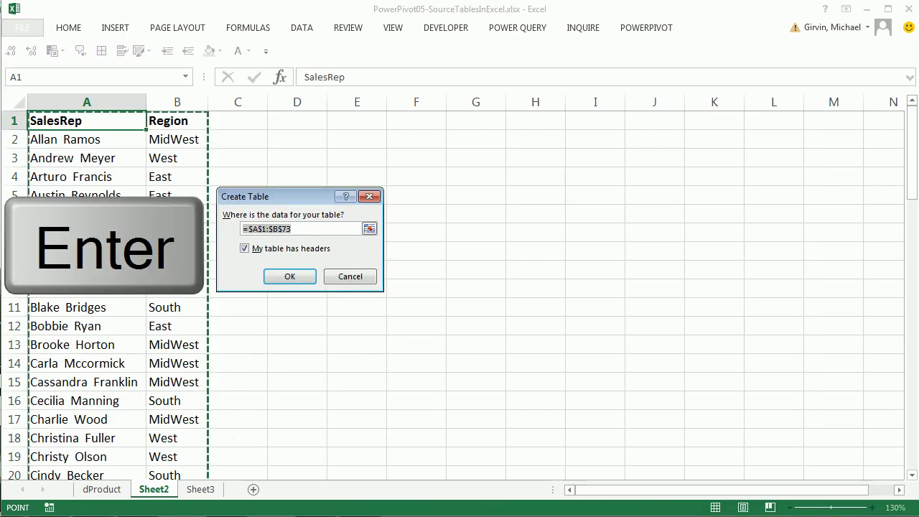
key("alt")
type("jta")
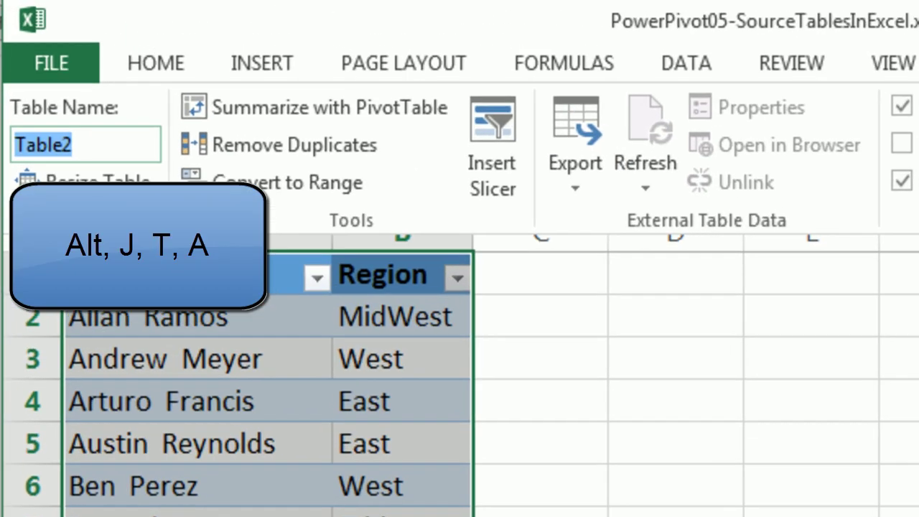
type("d")
type("SalesRep")
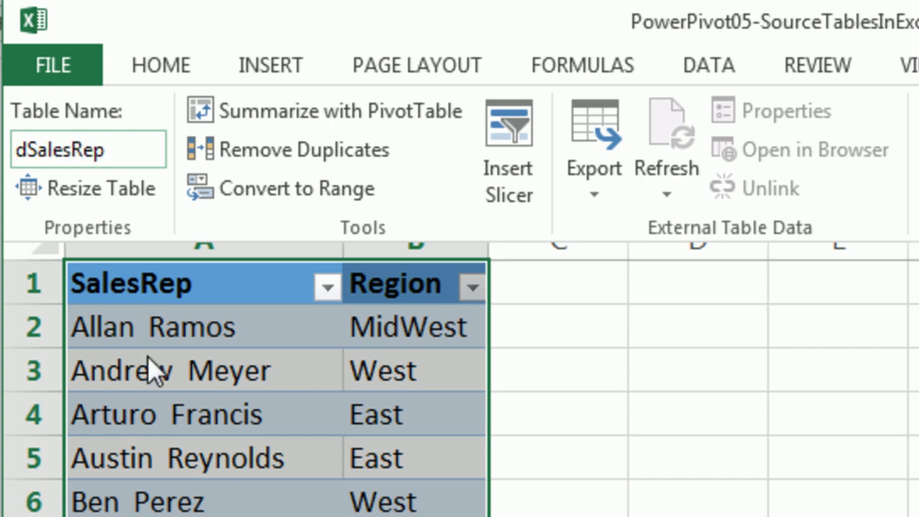
left_click_drag(119, 147, 6, 148)
key("ctrl+c")
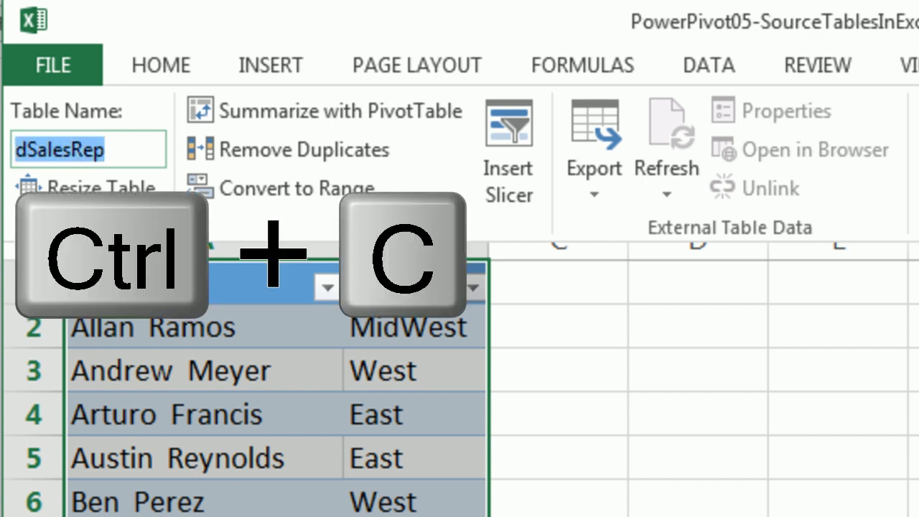
key("Return")
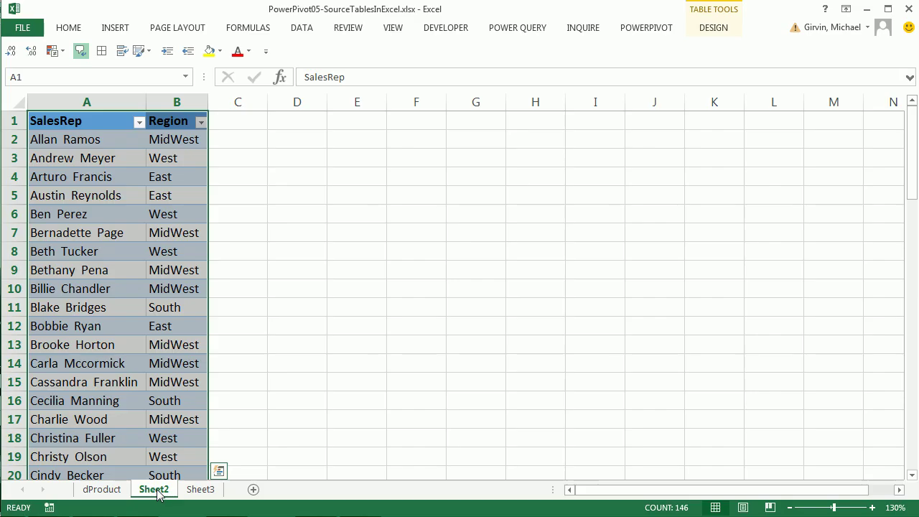
double_click(157, 489)
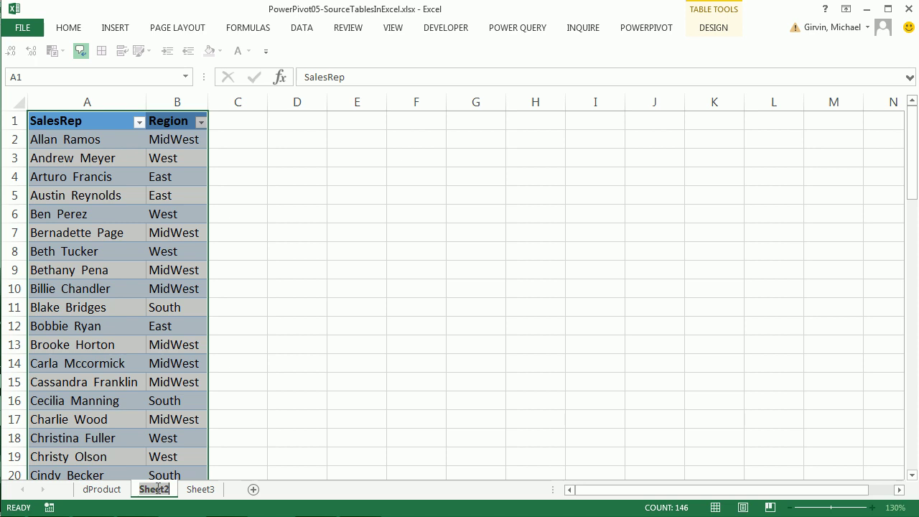
key("ctrl+v")
key("Return")
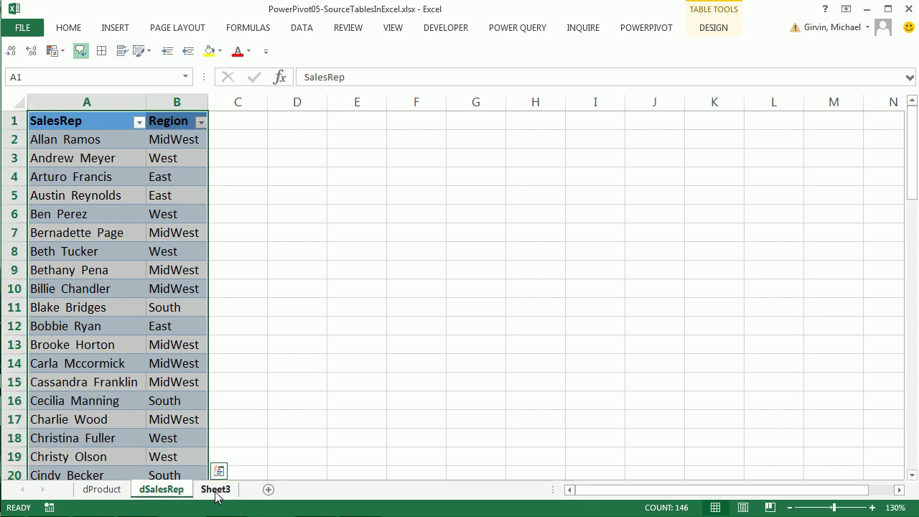
Make Sheet3's transaction data a table named fTransactions and rename the sheet fTransactions.
left_click(215, 489)
key("ctrl+t")
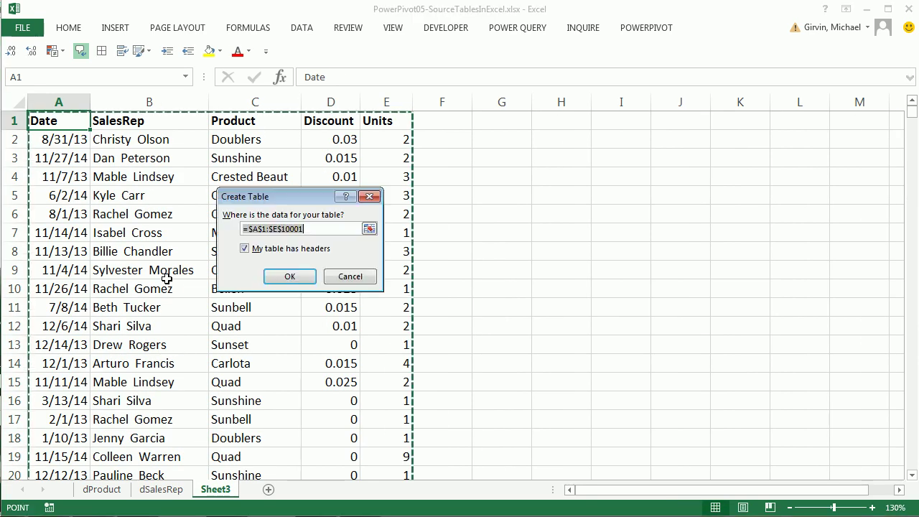
key("Return")
key("alt+j")
key("t")
key("a")
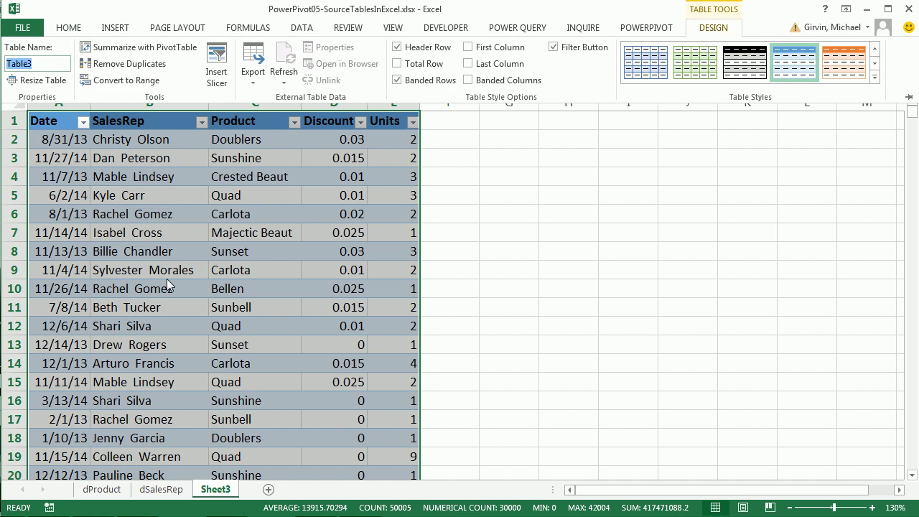
key("ctrl+v")
left_click_drag(61, 64, 7, 64)
key("ctrl+F1")
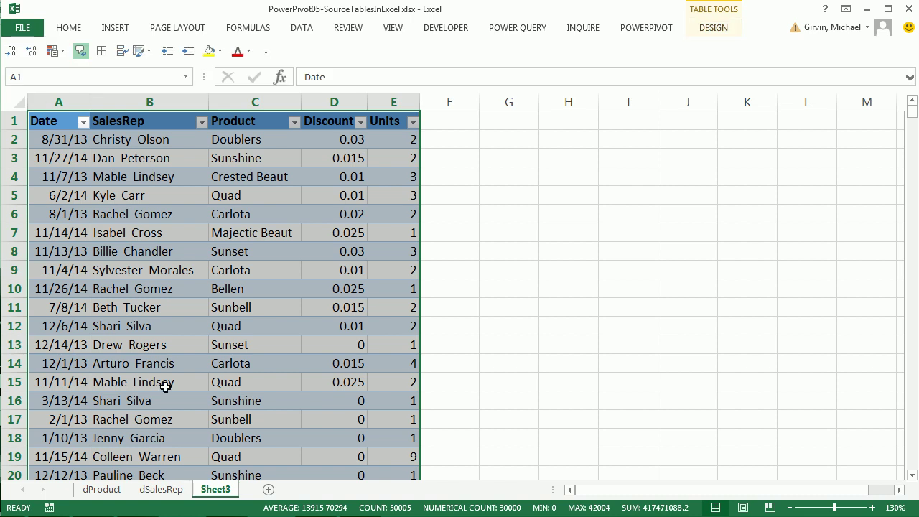
double_click(215, 489)
key("ctrl+v")
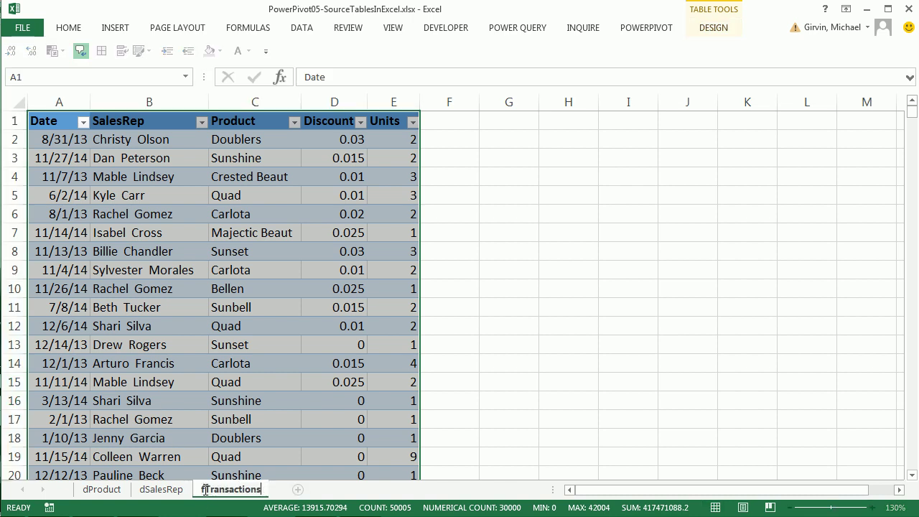
key("Return")
Check the dProduct, dSalesRep and fTransactions sheets, ending on dProduct.
left_click(88, 490)
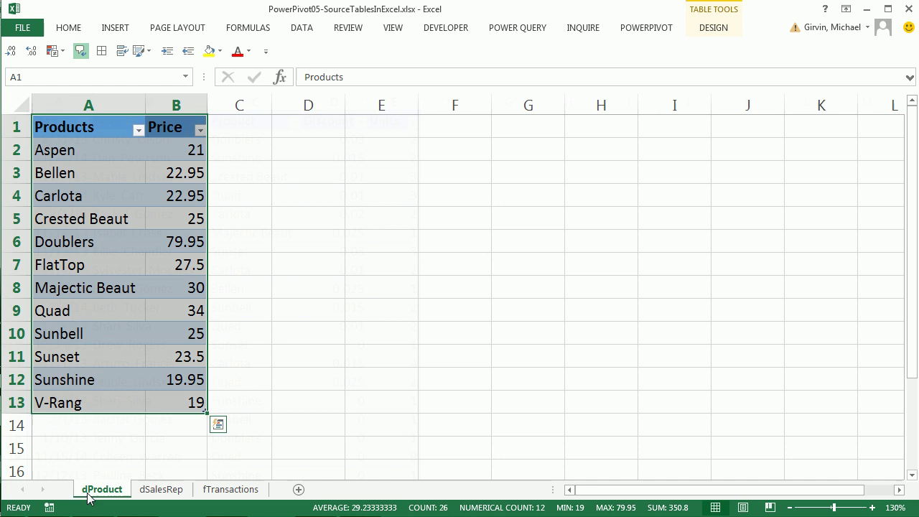
left_click(153, 493)
left_click(231, 491)
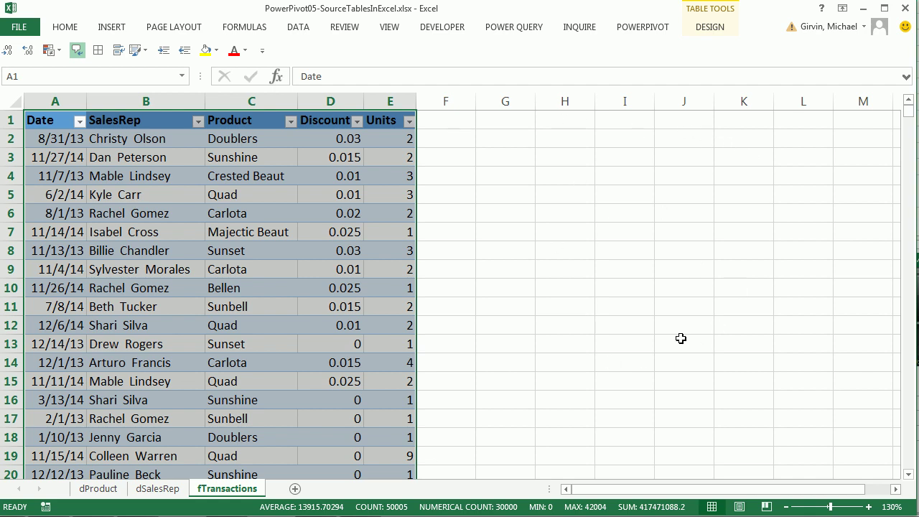
left_click(161, 491)
left_click(92, 494)
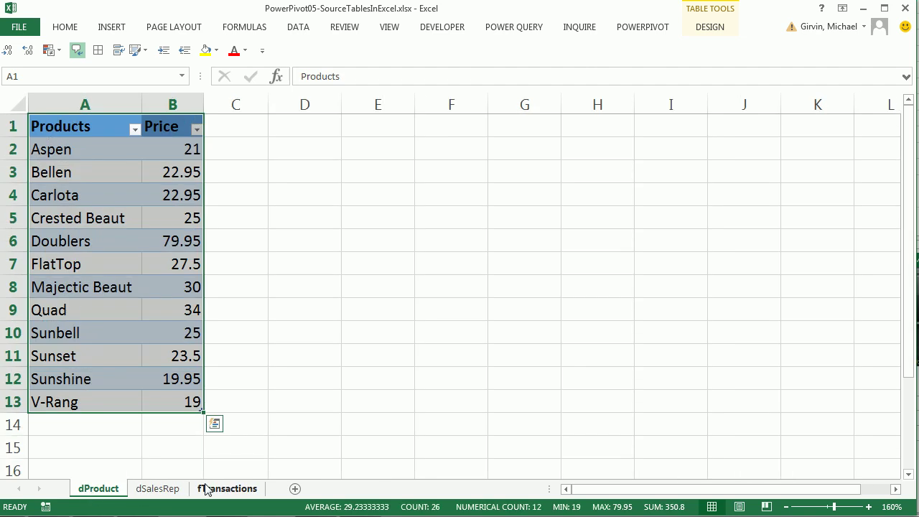
Enter Input in E1 and 0.05 in E2 beside the dProduct table, then save.
left_click(362, 133)
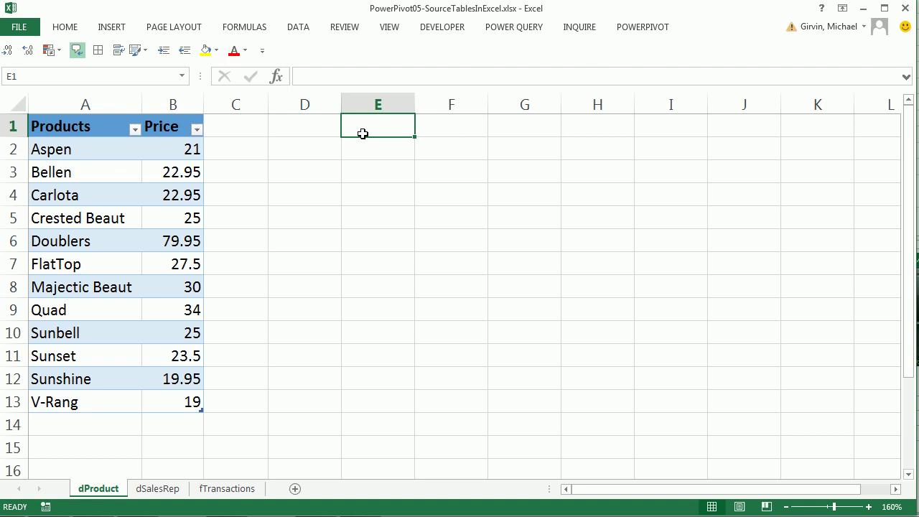
type("Input")
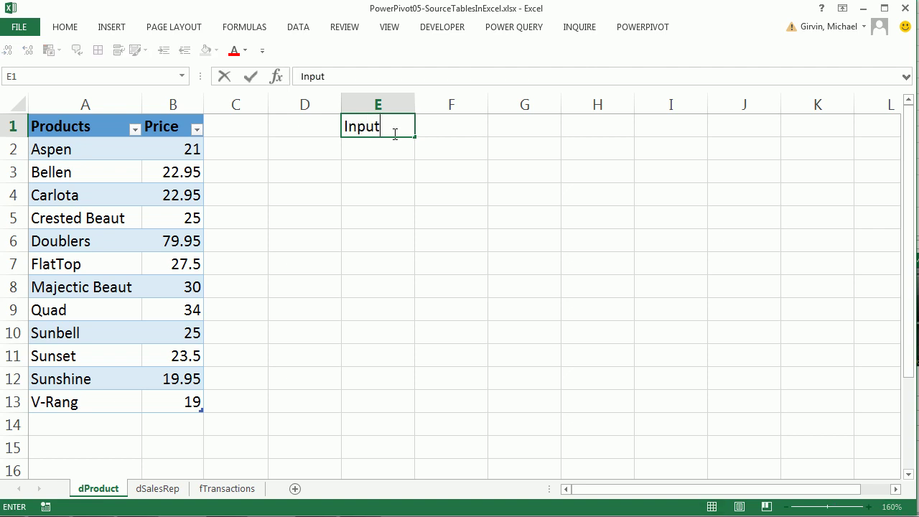
key("Return")
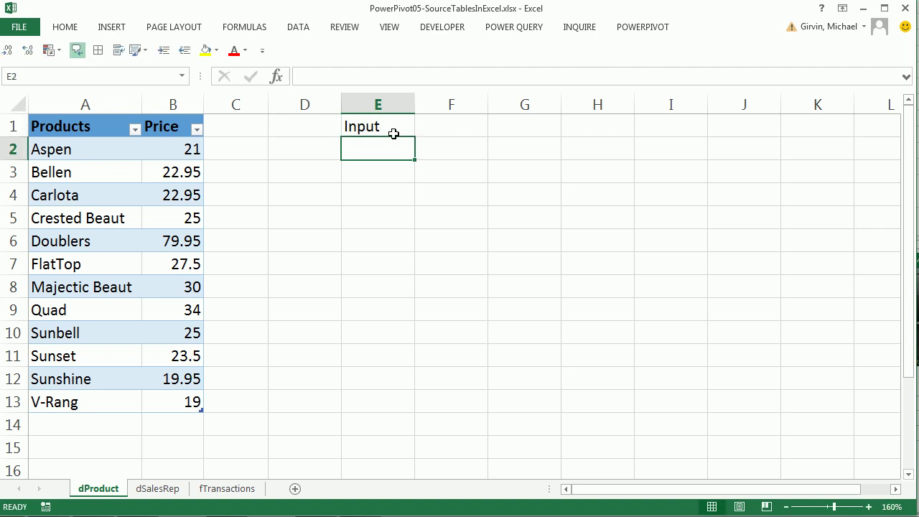
type(".05")
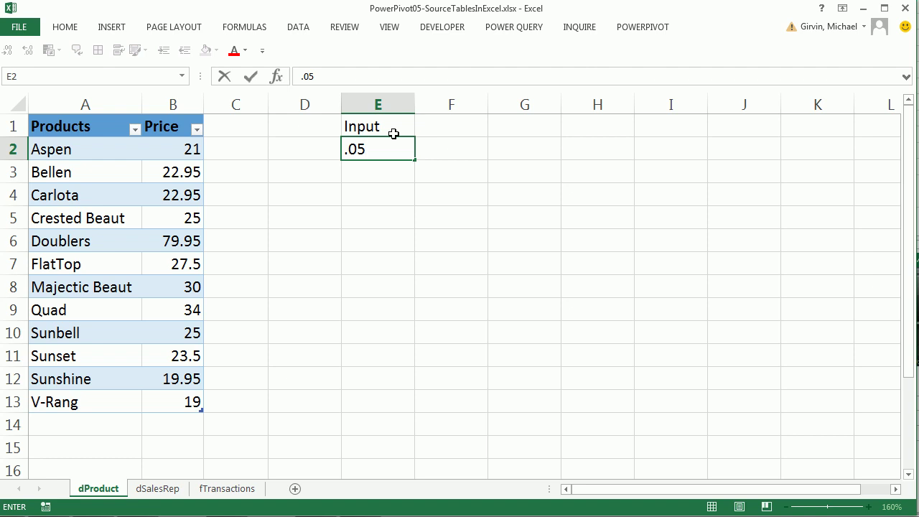
key("Return")
left_click(404, 218)
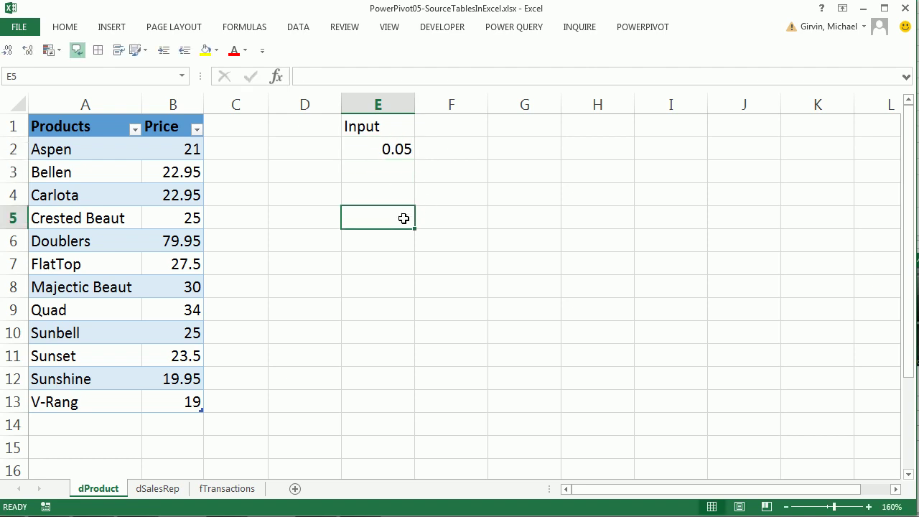
key("ctrl+s")
Switch to PowerPivot05-DataModelAndReport.xlsx, close the source-tables workbook, and show the POWERPIVOT ribbon.
key("ctrl+Tab")
left_click(906, 9)
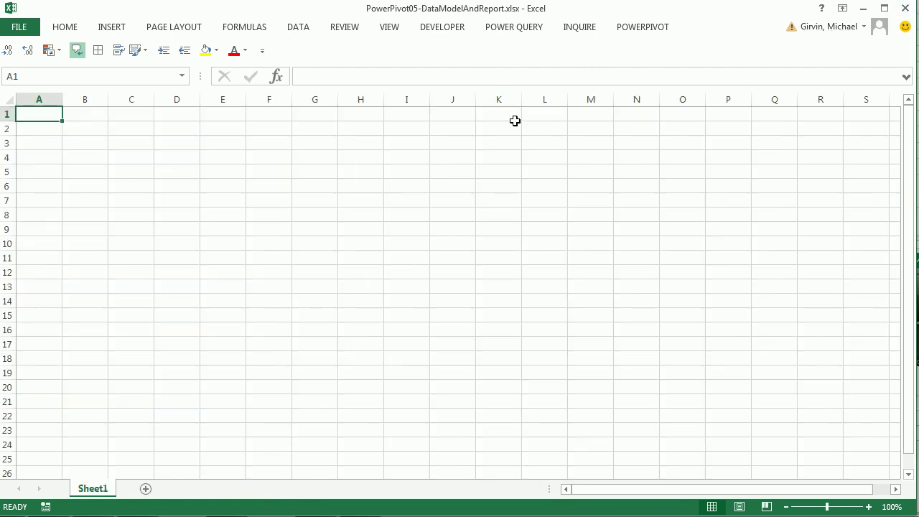
left_click(621, 29)
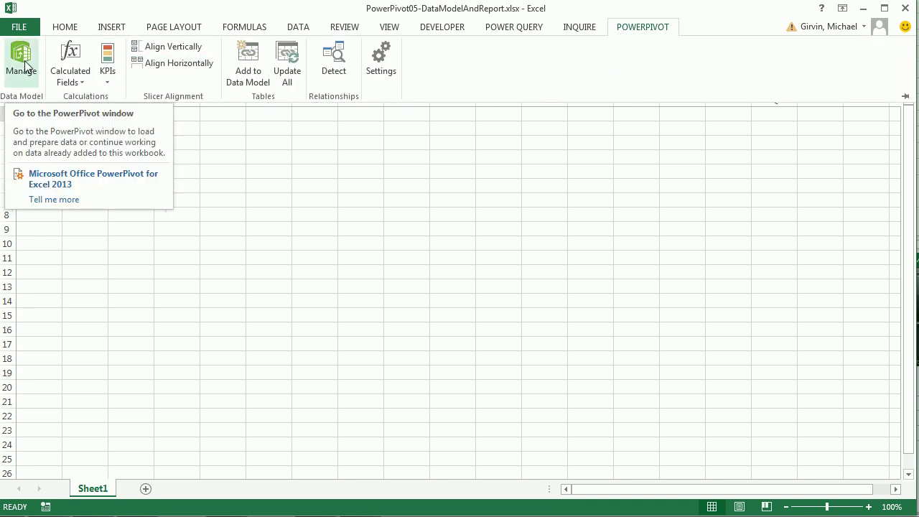
Start an Excel File import in Power Pivot from PowerPivot05-SourceTablesInExcel.xlsx with first-row headers.
key("alt+b")
key("m")
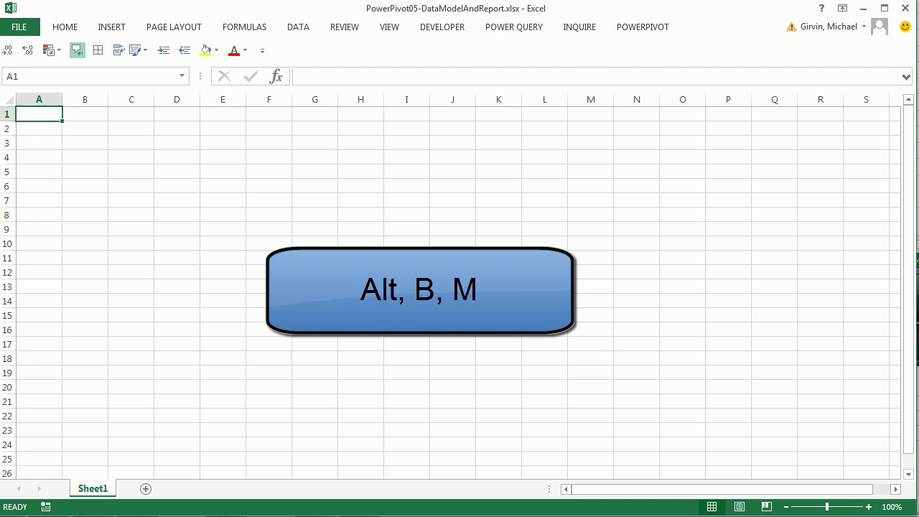
key("alt+b")
key("m")
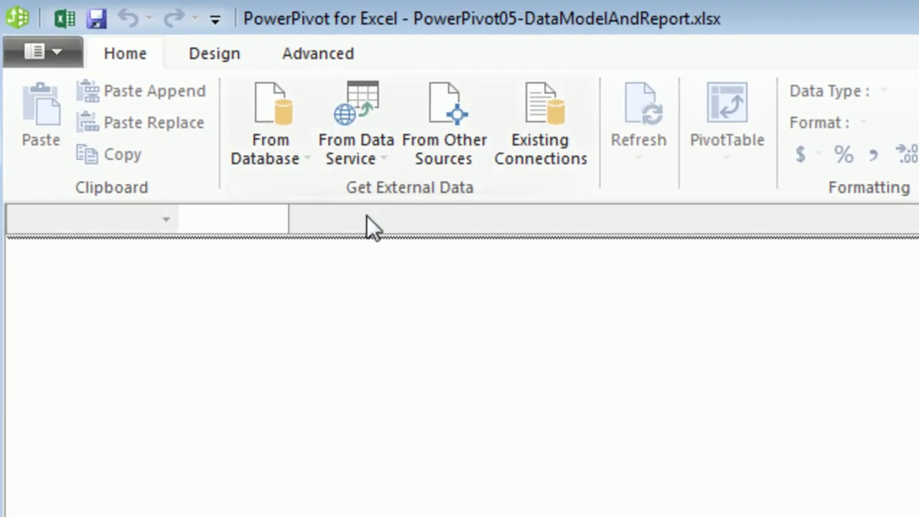
left_click(443, 159)
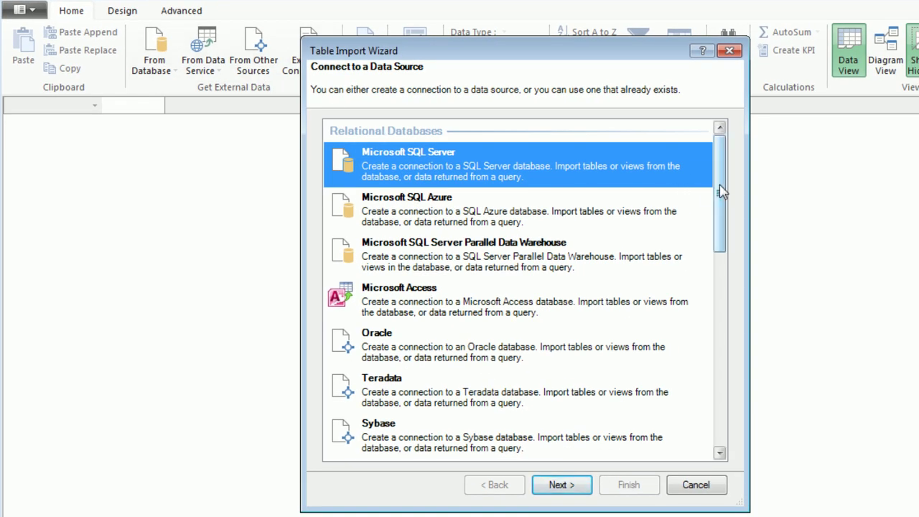
left_click_drag(720, 163, 677, 417)
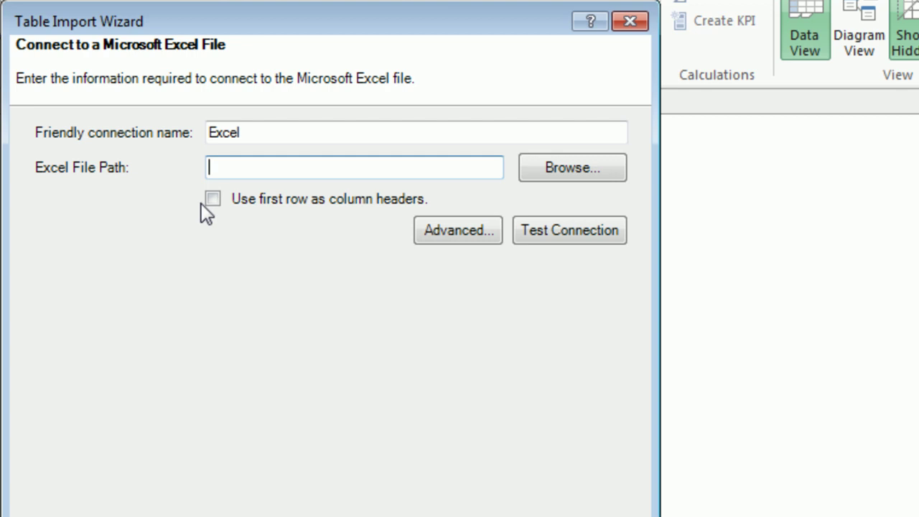
left_click(209, 205)
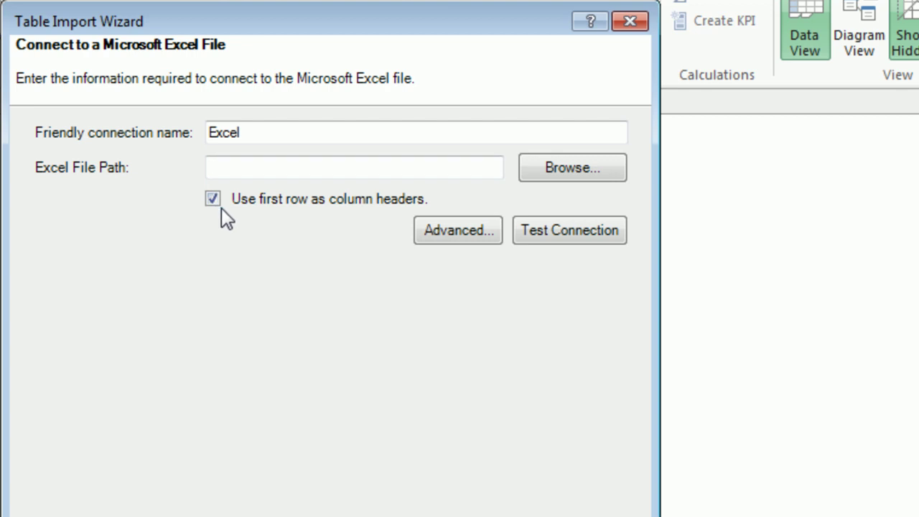
left_click(585, 167)
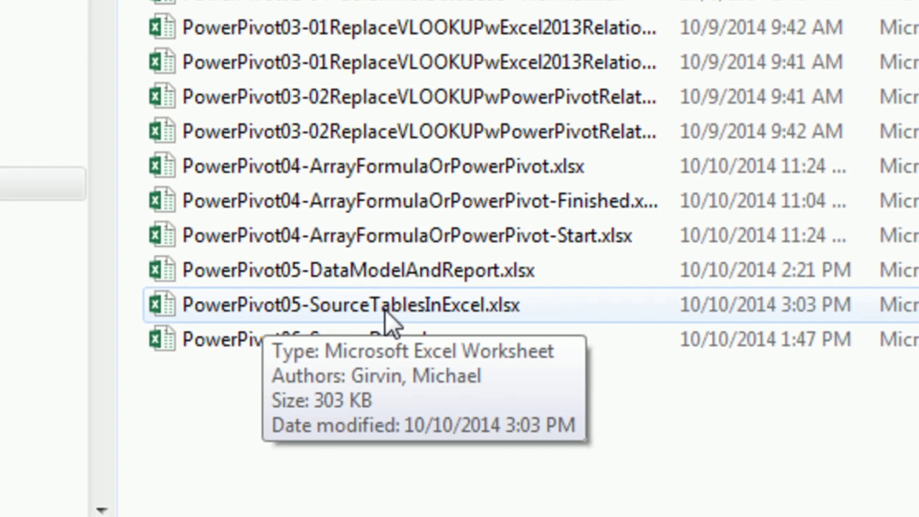
double_click(310, 279)
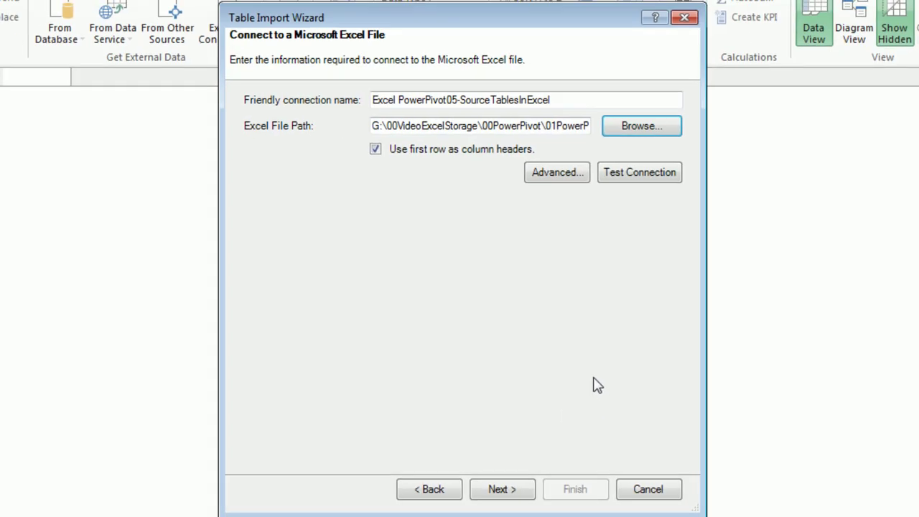
Select all three tables and exclude dProduct's two empty columns and the Input column.
left_click(514, 491)
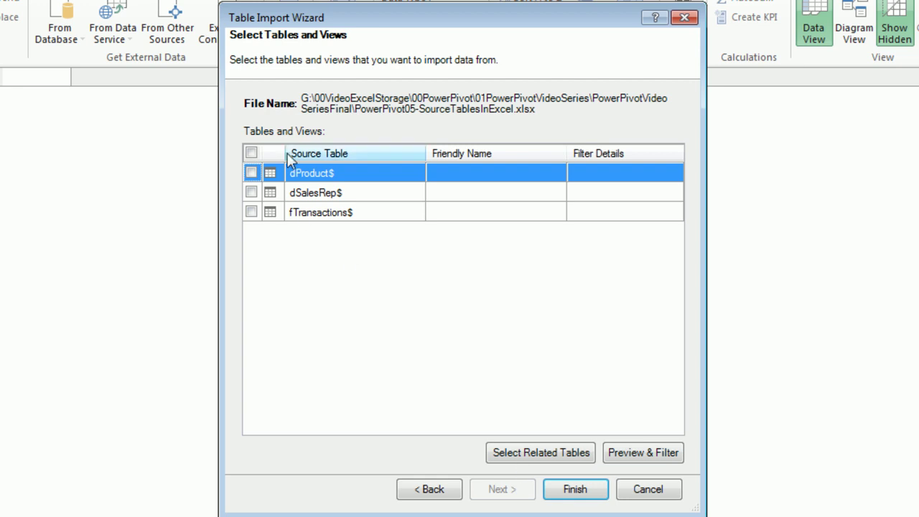
left_click(251, 153)
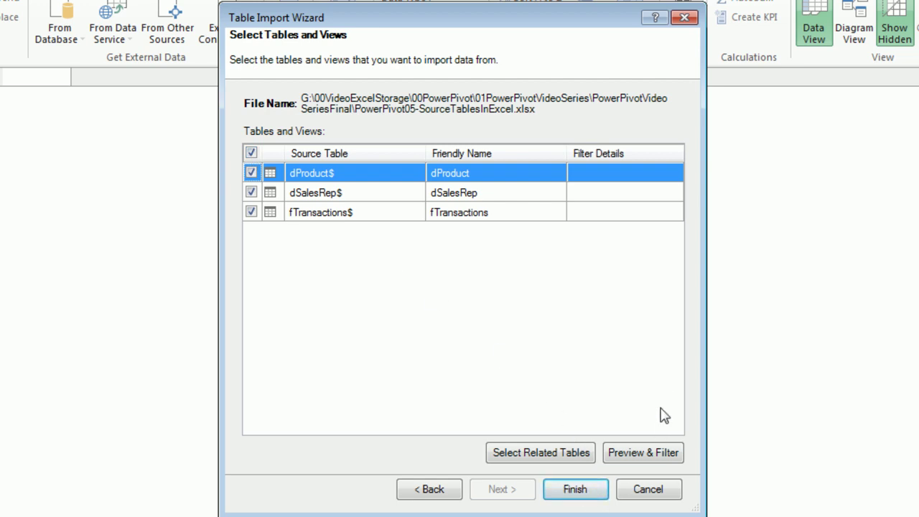
left_click(640, 454)
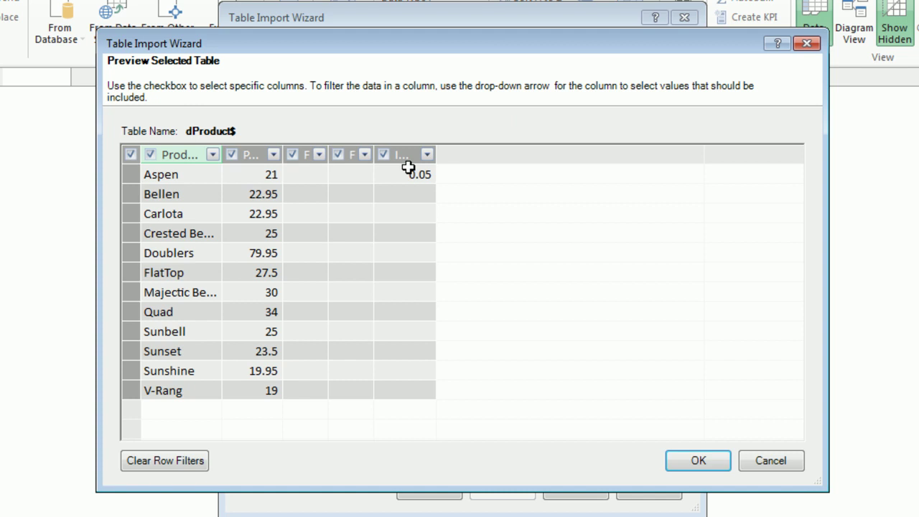
left_click(292, 155)
left_click(338, 155)
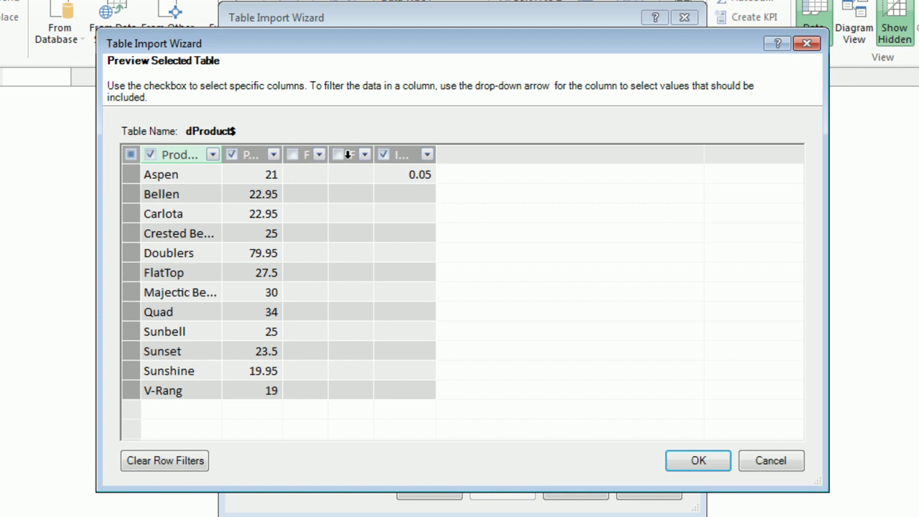
left_click(384, 155)
left_click(770, 460)
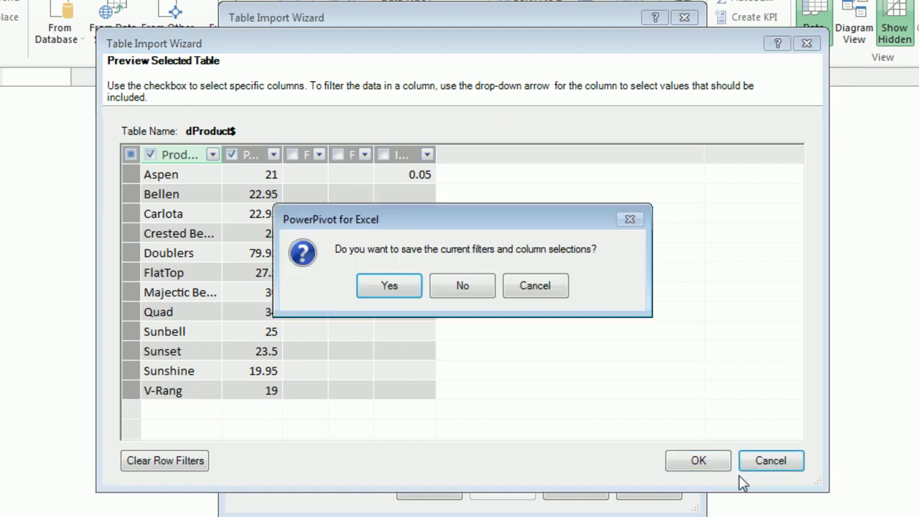
key("Return")
Abandon the Power Pivot import wizard and return to Excel.
left_click(649, 489)
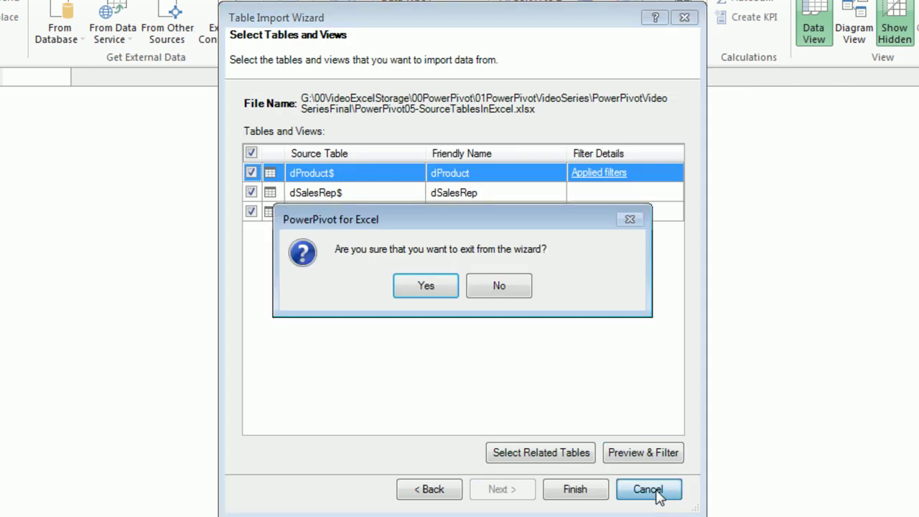
left_click(439, 287)
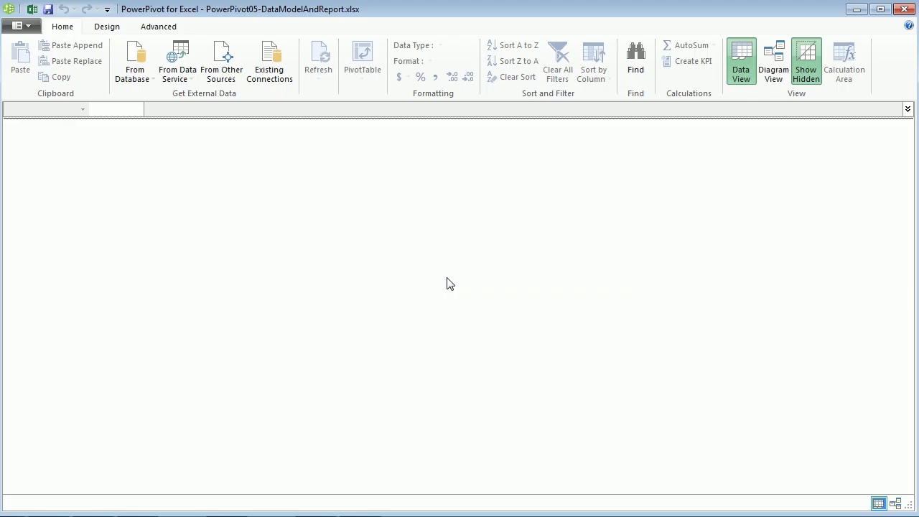
key("alt+Tab")
key("alt+Tab")
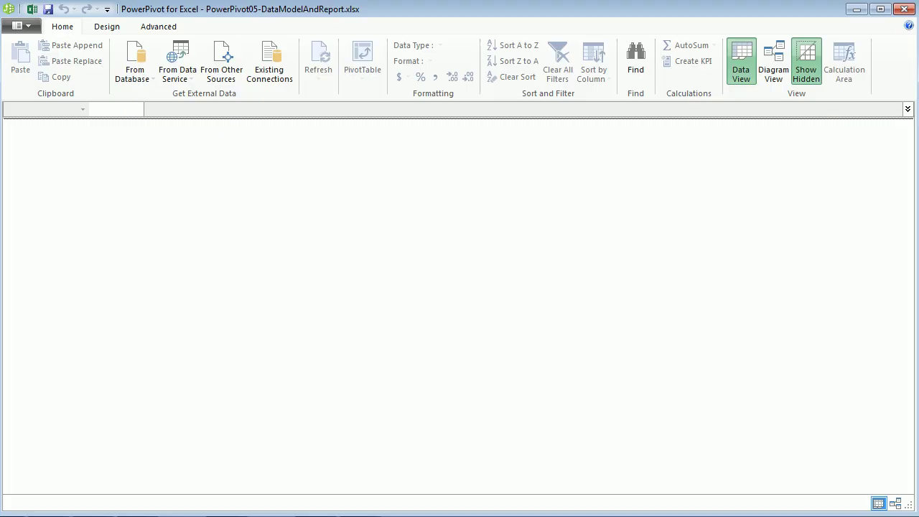
key("alt+Tab")
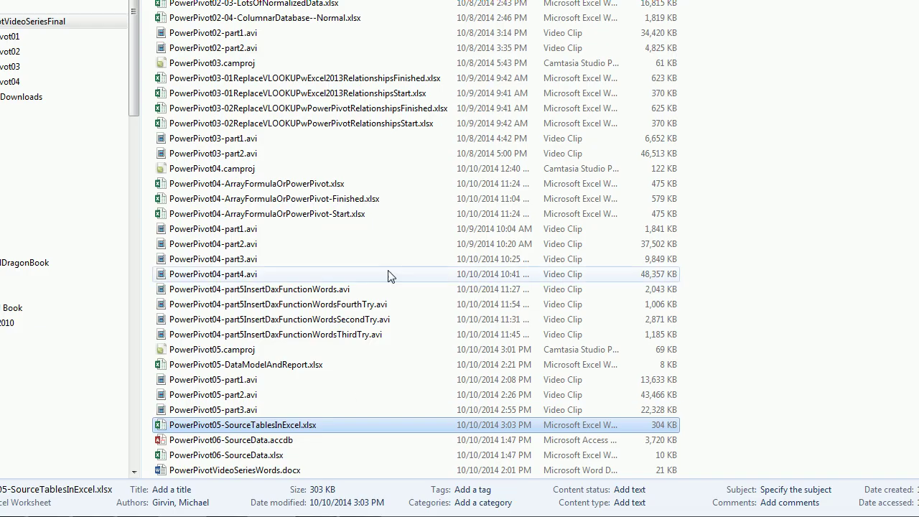
Delete the Input cells E1:E2 from PowerPivot05-SourceTablesInExcel.xlsx, then save and close it.
double_click(243, 425)
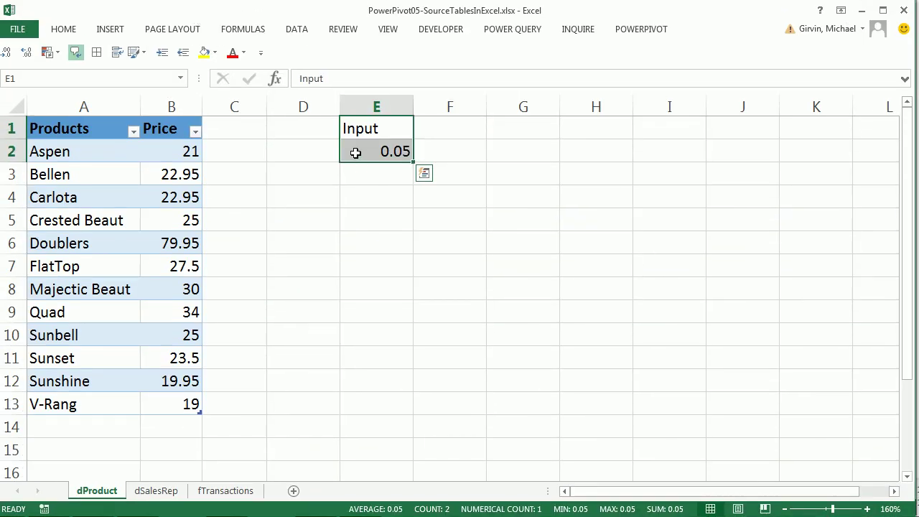
key("Delete")
left_click(62, 130)
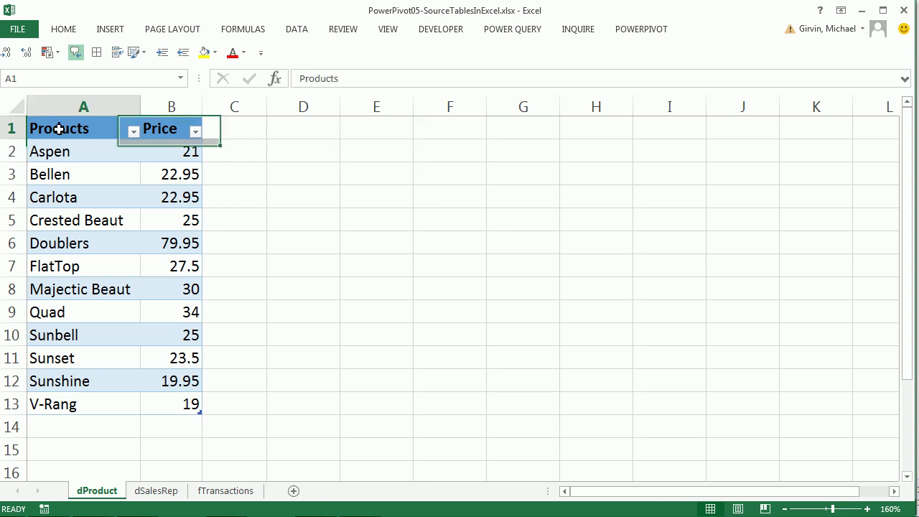
key("ctrl+s")
key("alt+F4")
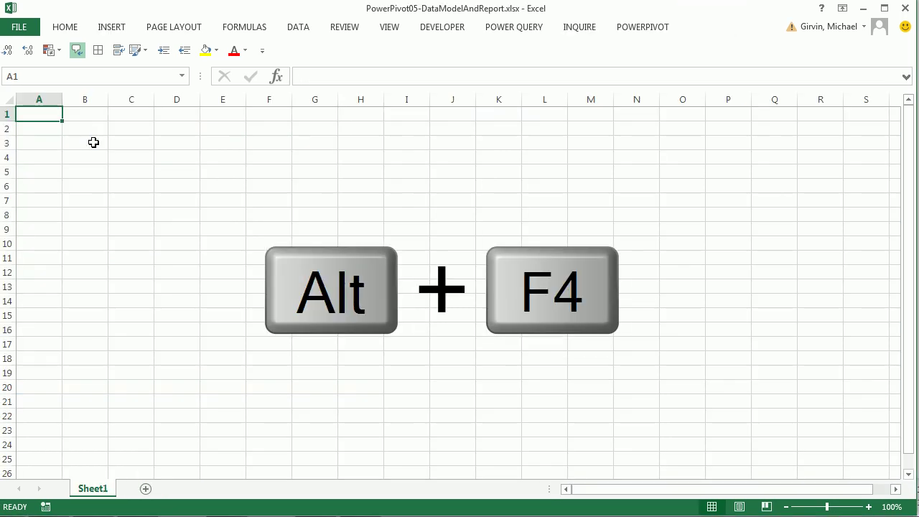
Connect Power Pivot to PowerPivot05-SourceTablesInExcel.xlsx as an Excel source with first-row headers.
key("alt")
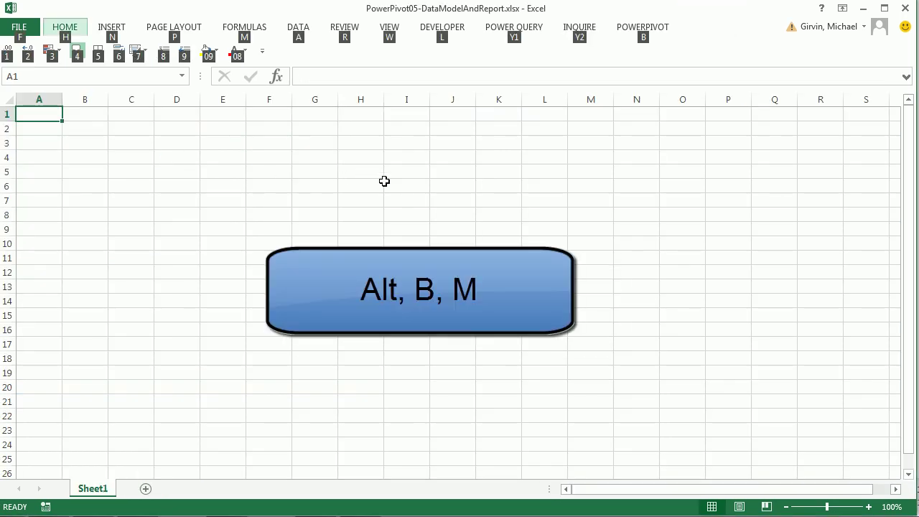
key("b")
key("m")
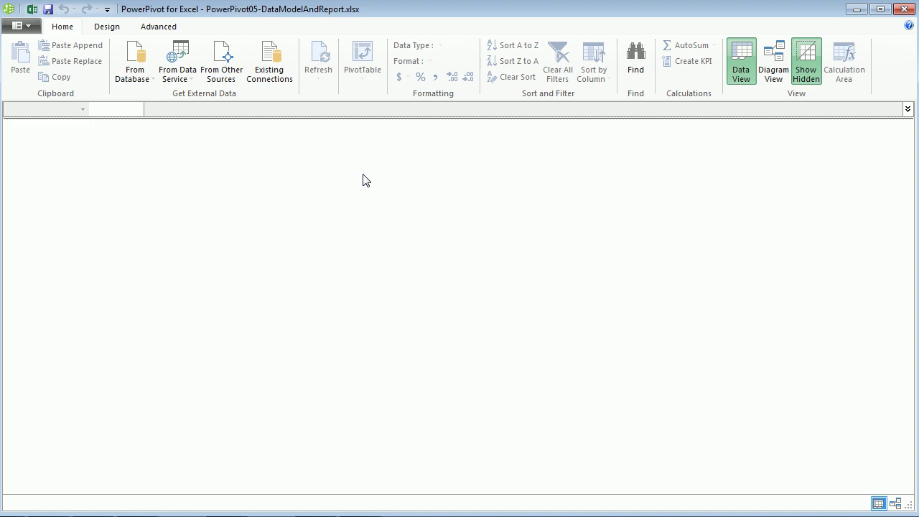
left_click(219, 73)
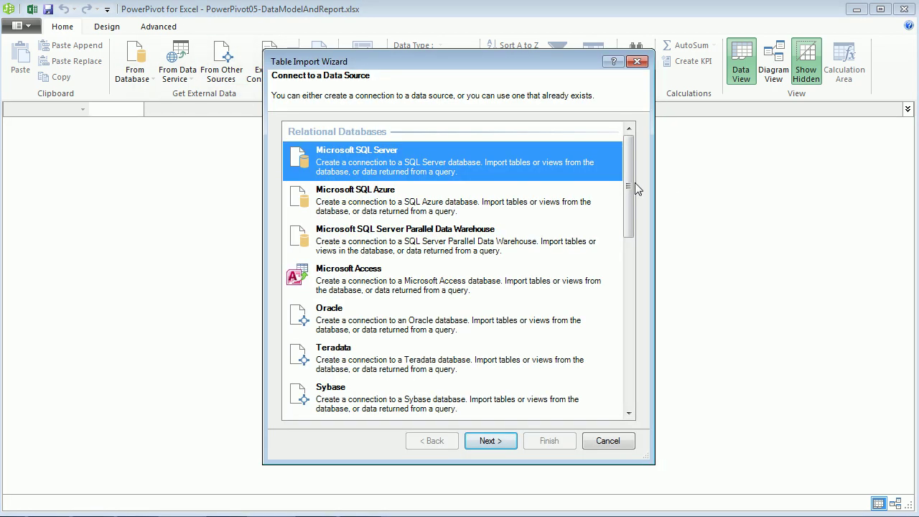
left_click_drag(634, 184, 609, 389)
left_click(362, 318)
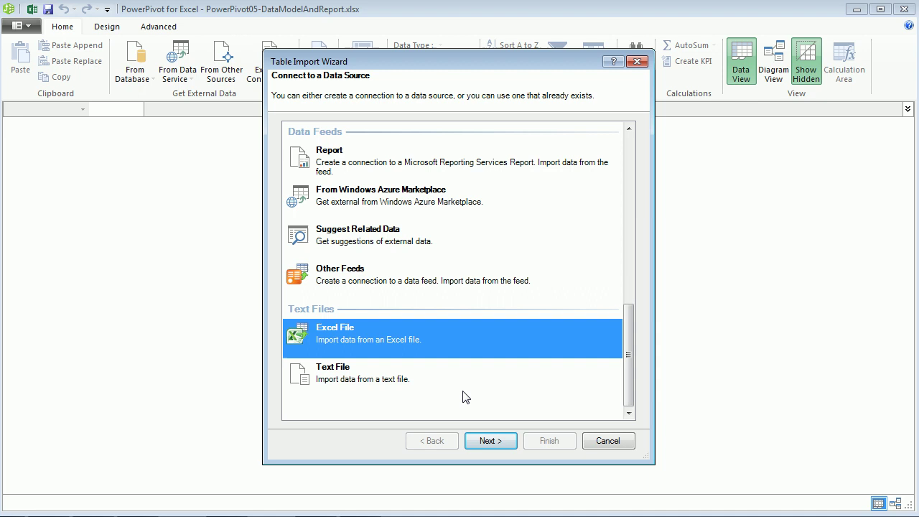
left_click(488, 439)
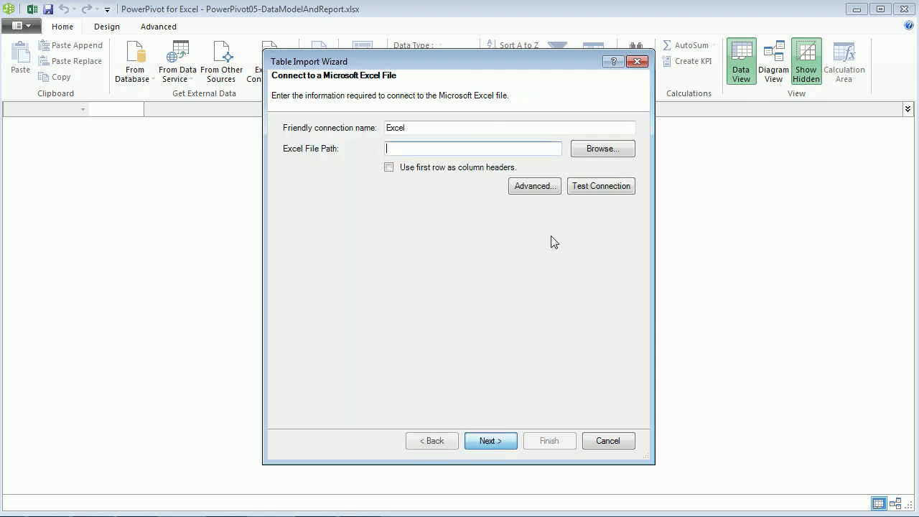
left_click(388, 169)
left_click(588, 150)
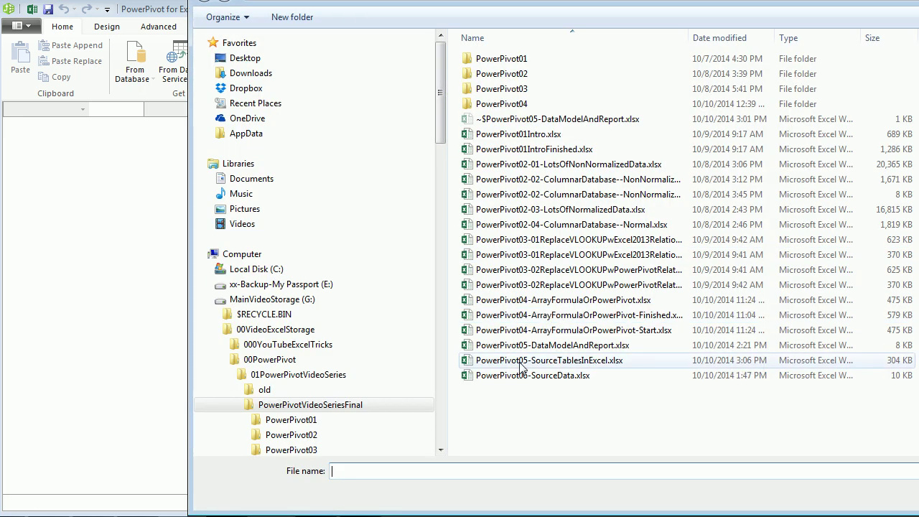
double_click(531, 360)
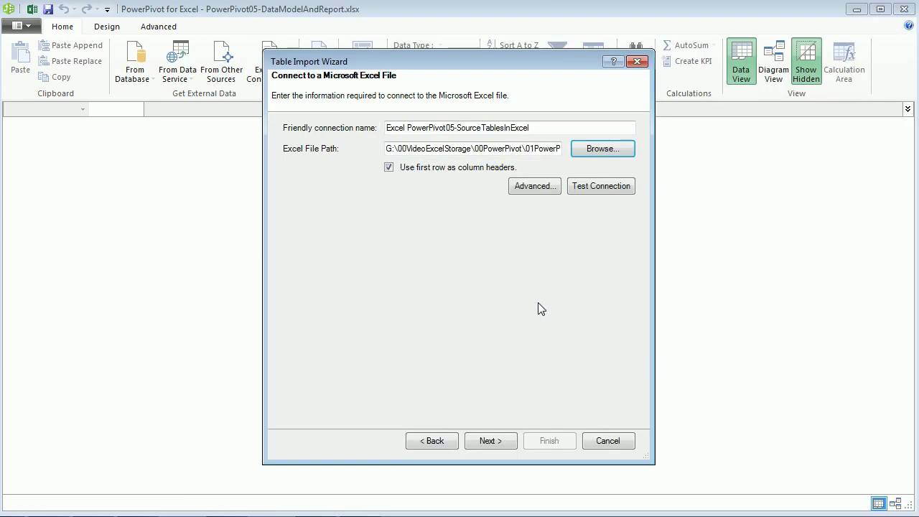
Select all three tables, preview dProduct, dSalesRep and fTransactions, and finish the import.
left_click(489, 441)
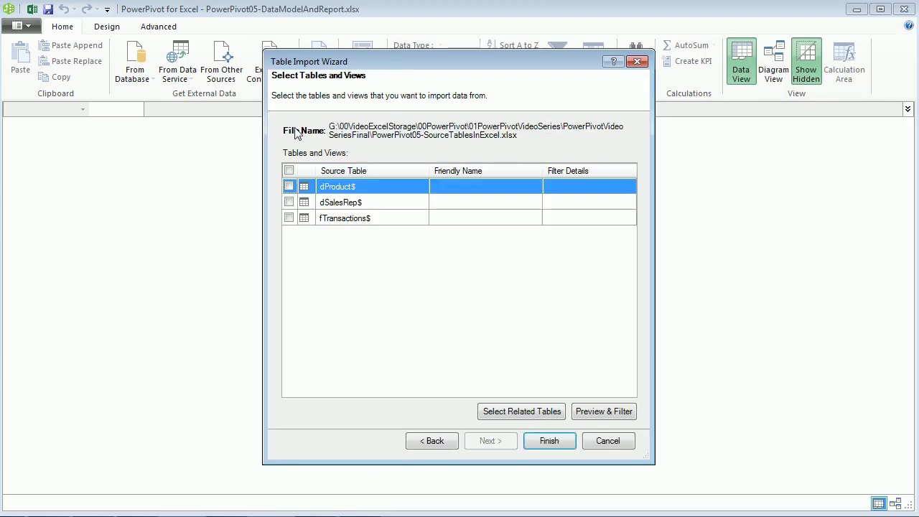
left_click(289, 170)
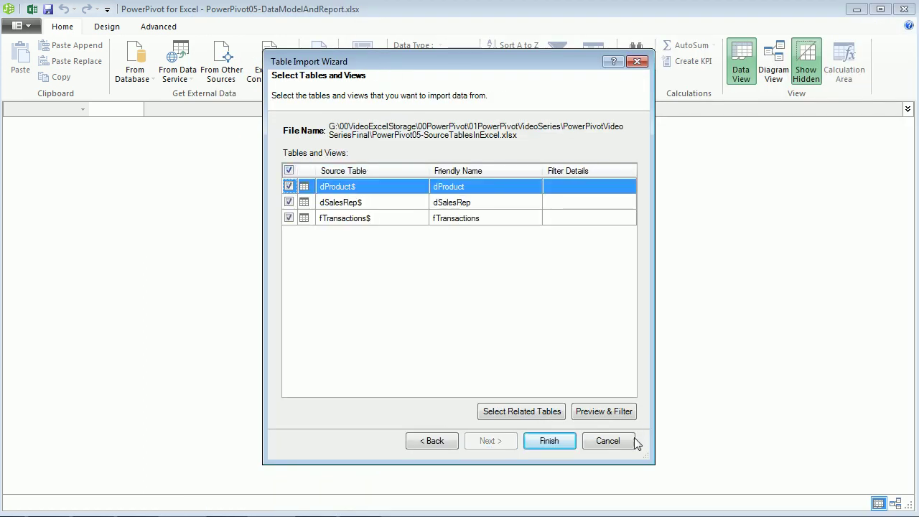
left_click(618, 418)
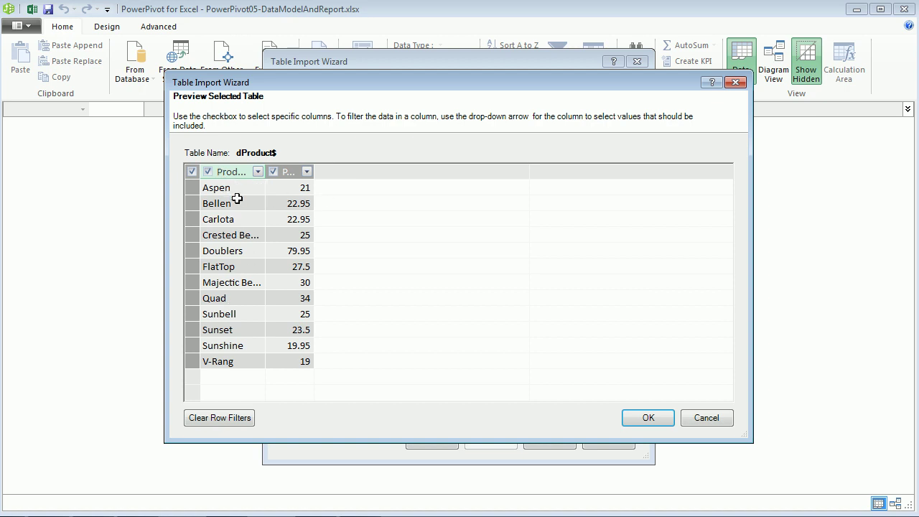
left_click(648, 417)
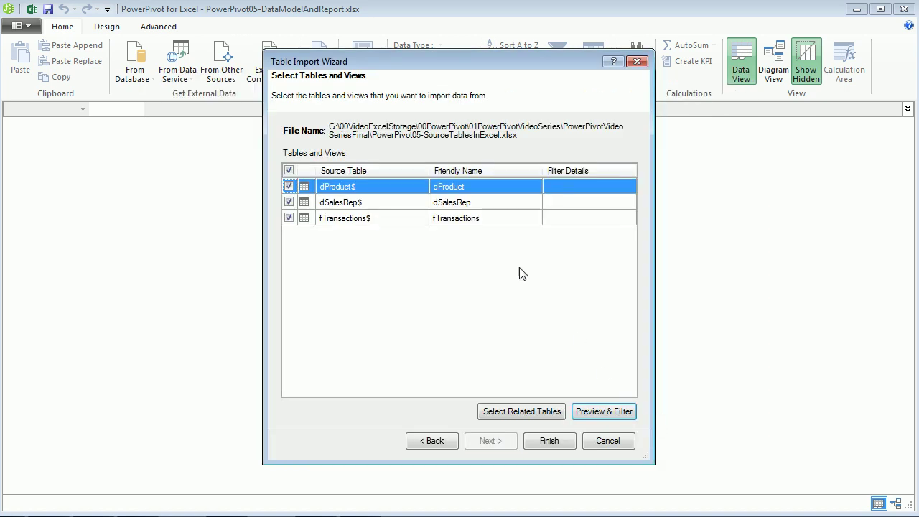
left_click(339, 203)
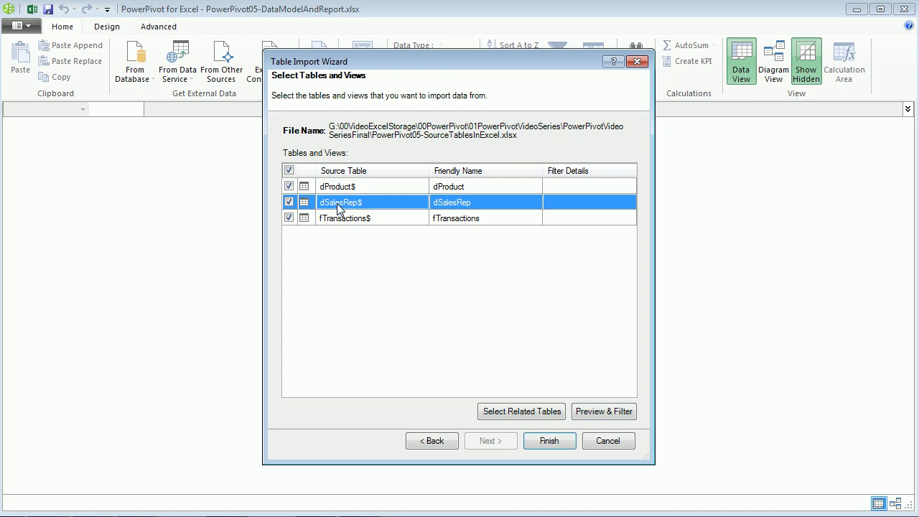
left_click(592, 410)
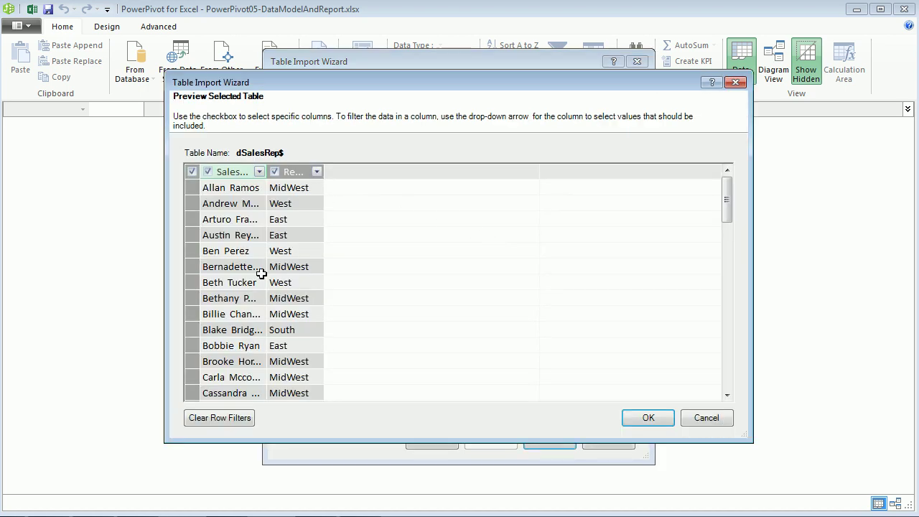
left_click(659, 414)
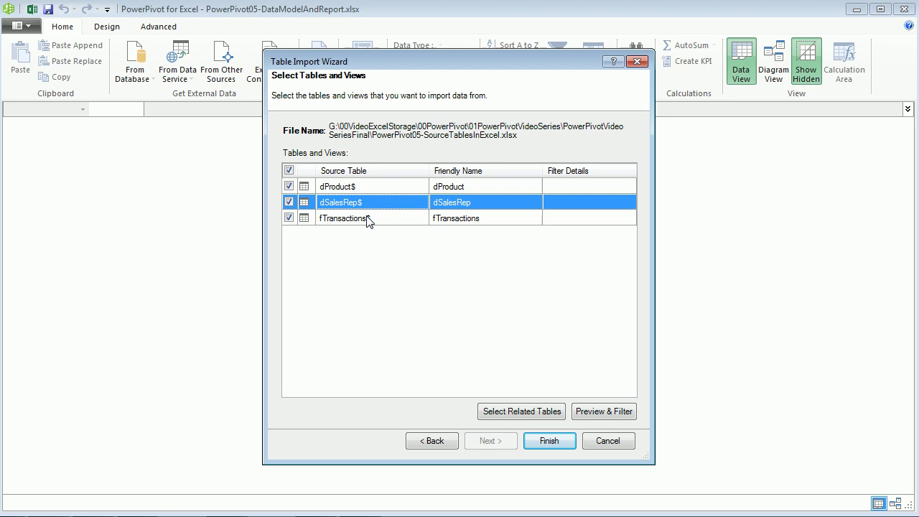
left_click(369, 218)
left_click(603, 411)
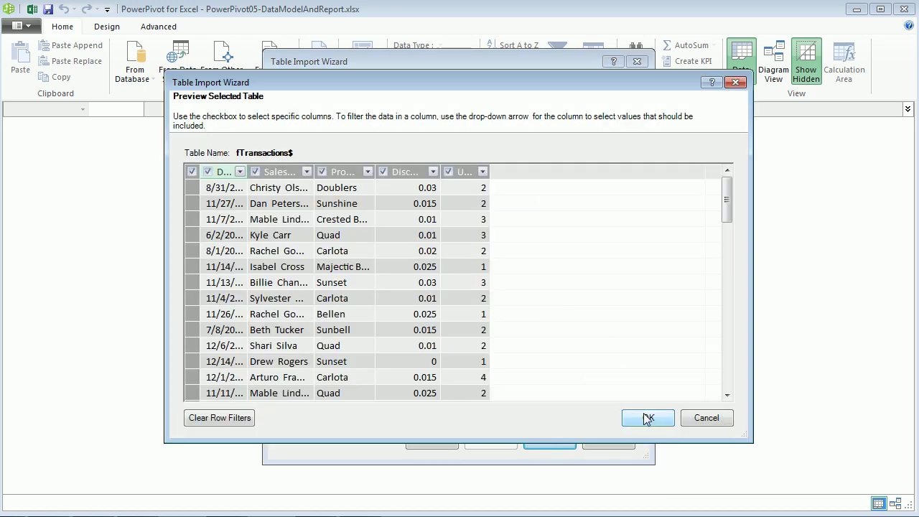
left_click(648, 419)
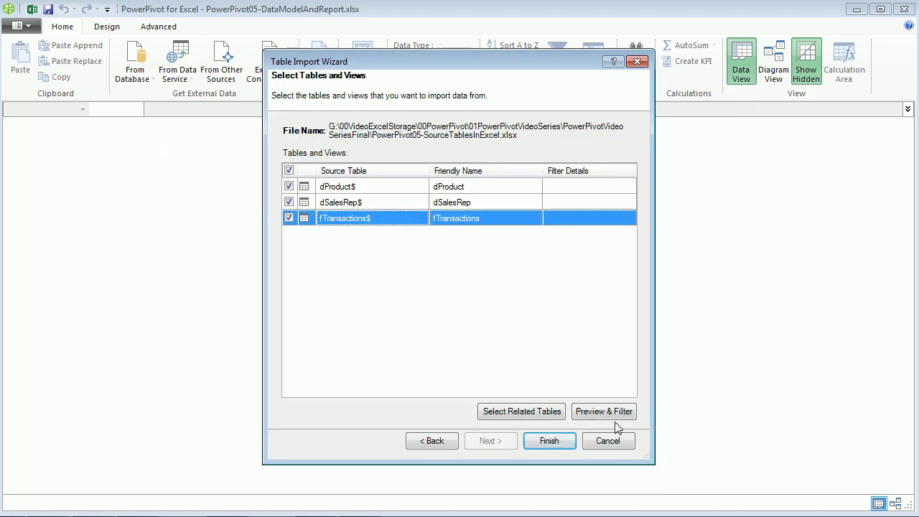
left_click(560, 440)
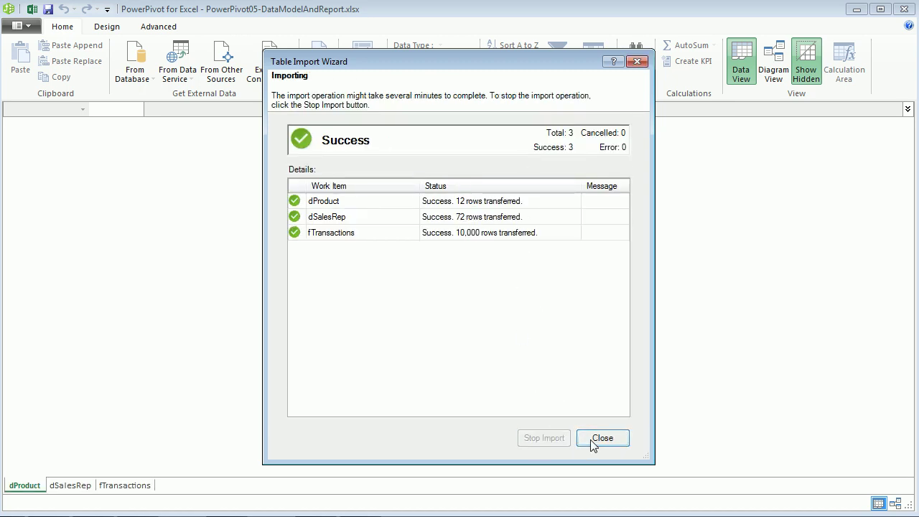
Close the import summary and view dSalesRep and fTransactions before returning to dProduct.
left_click(588, 440)
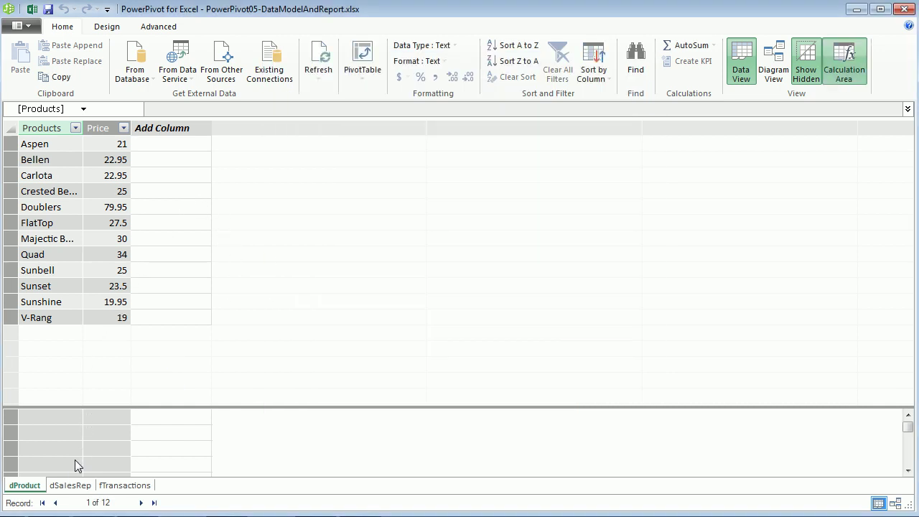
left_click(71, 485)
left_click(125, 486)
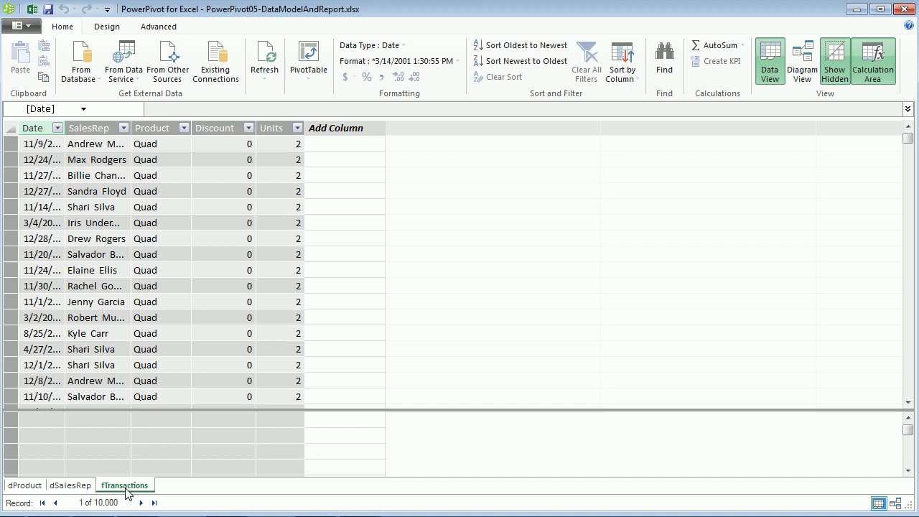
left_click(30, 486)
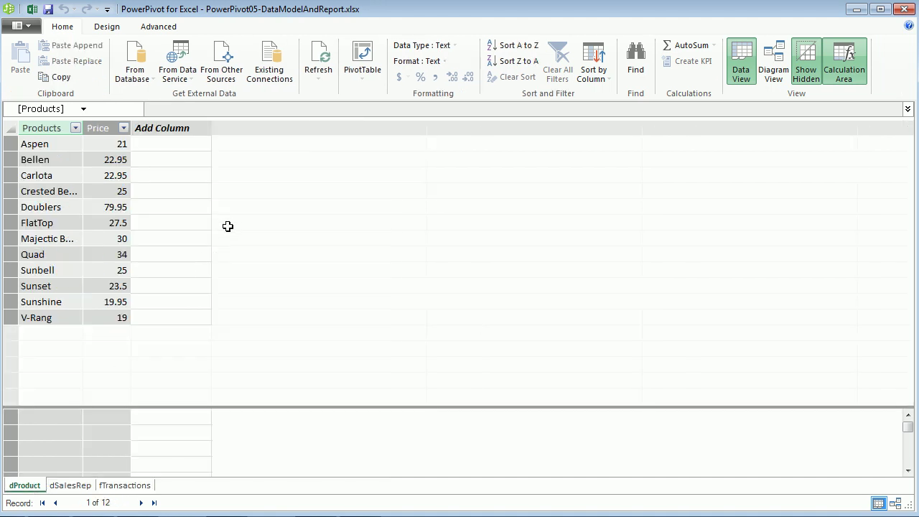
Show the model as a diagram and arrange the dProduct, dSalesRep and fTransactions tables.
left_click(772, 72)
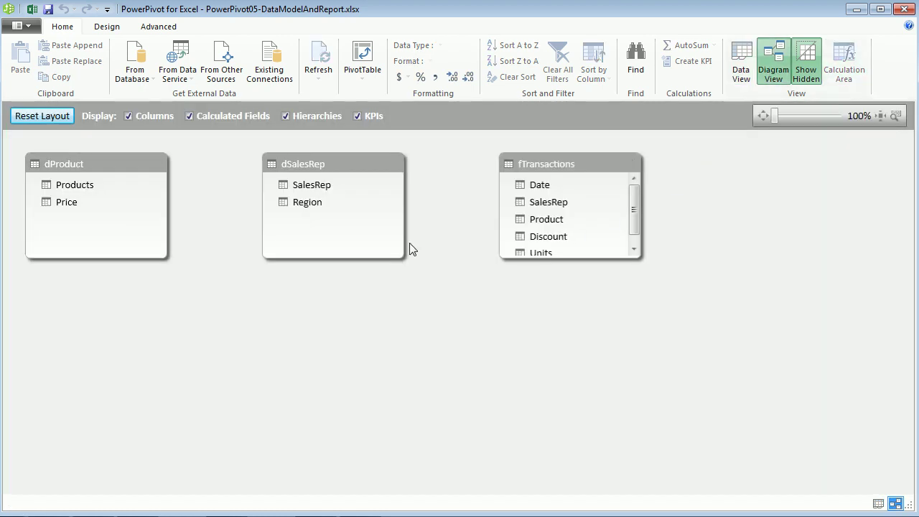
left_click_drag(555, 162, 306, 290)
left_click_drag(321, 161, 557, 182)
left_click(72, 165)
left_click_drag(72, 165, 75, 175)
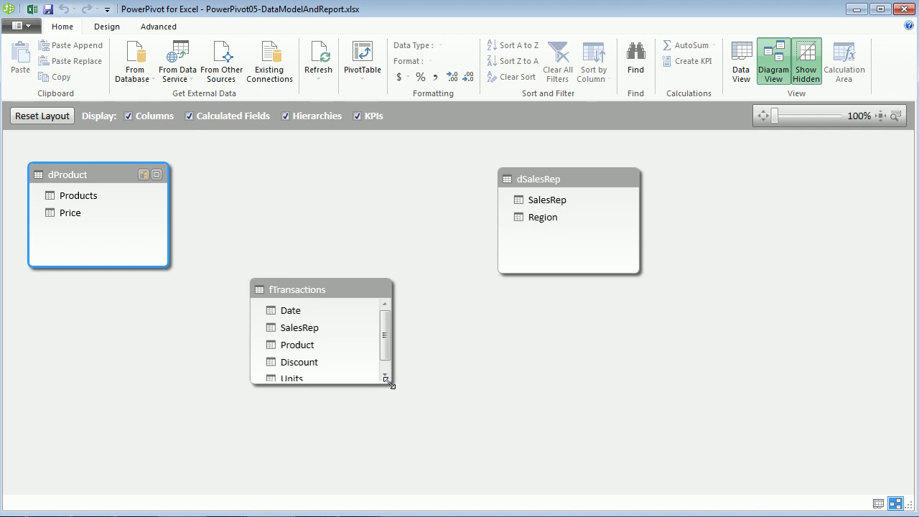
left_click_drag(392, 384, 401, 415)
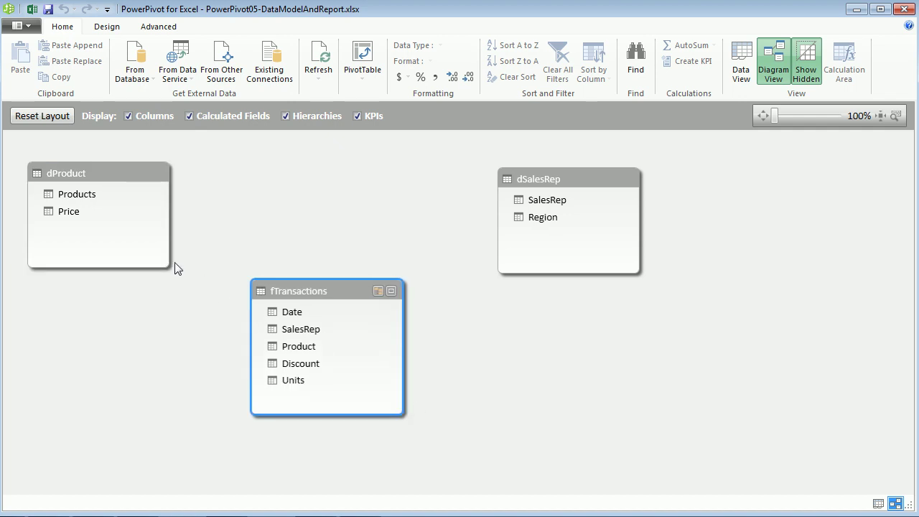
Relate dProduct Products and dSalesRep SalesRep to fTransactions, then inspect both relationships.
left_click(80, 197)
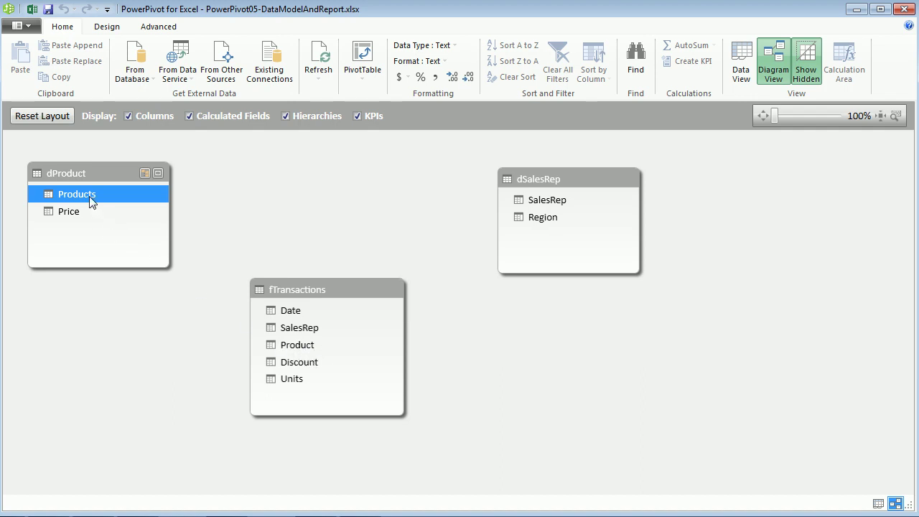
left_click_drag(89, 196, 283, 345)
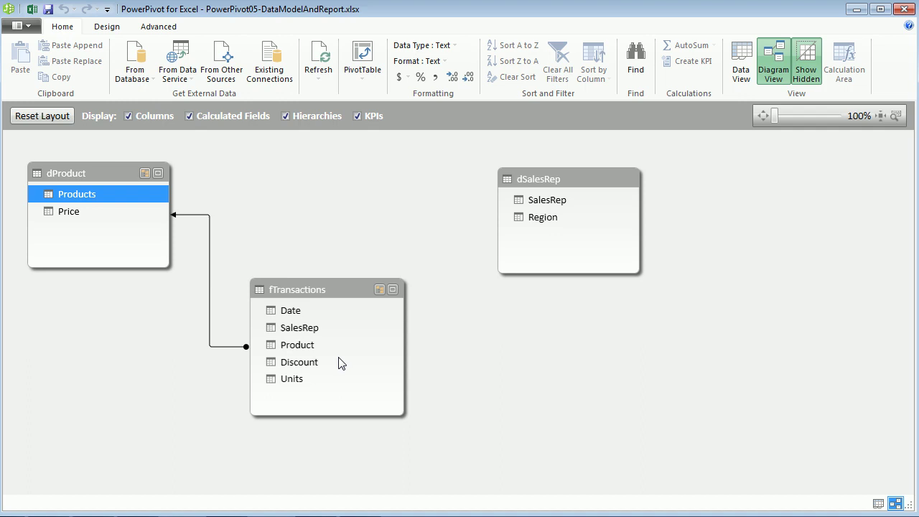
left_click_drag(553, 201, 320, 342)
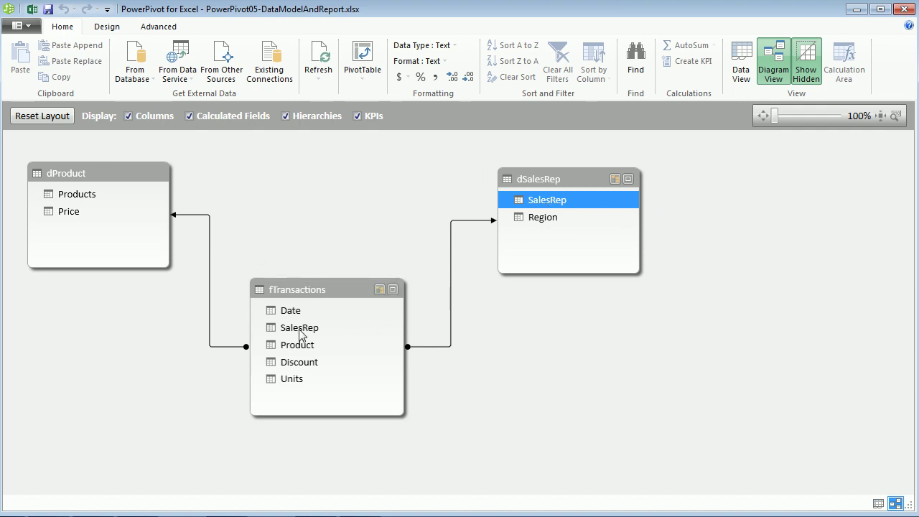
left_click(450, 300)
left_click(273, 248)
left_click(88, 194)
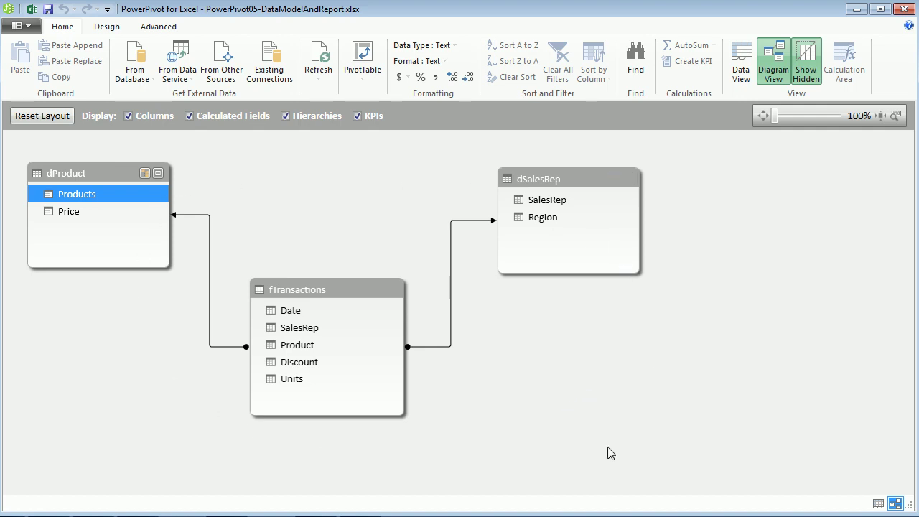
In Data View, widen the Products column in dProduct and SalesRep in dSalesRep.
left_click(741, 73)
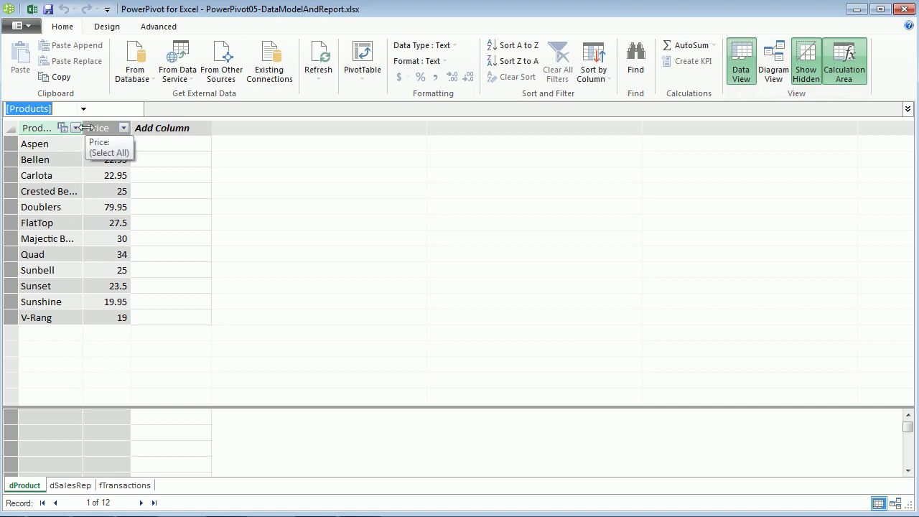
left_click_drag(85, 127, 112, 133)
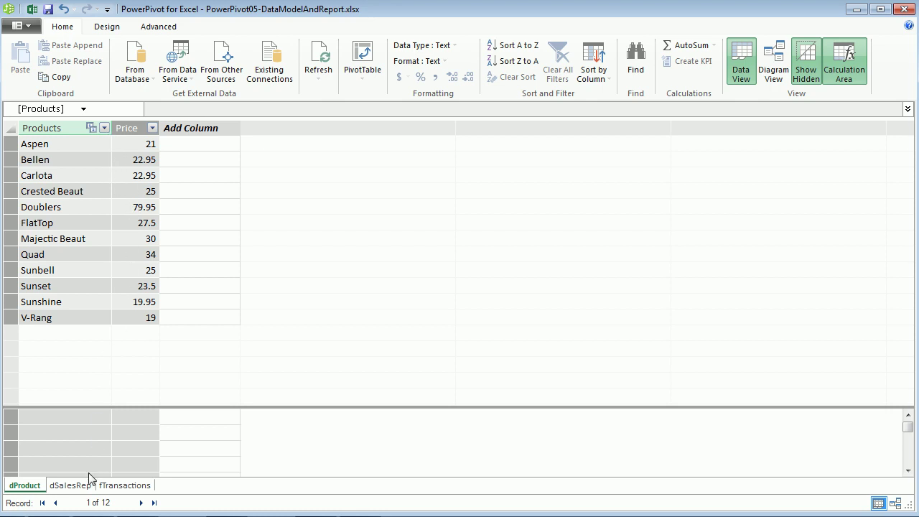
left_click(75, 485)
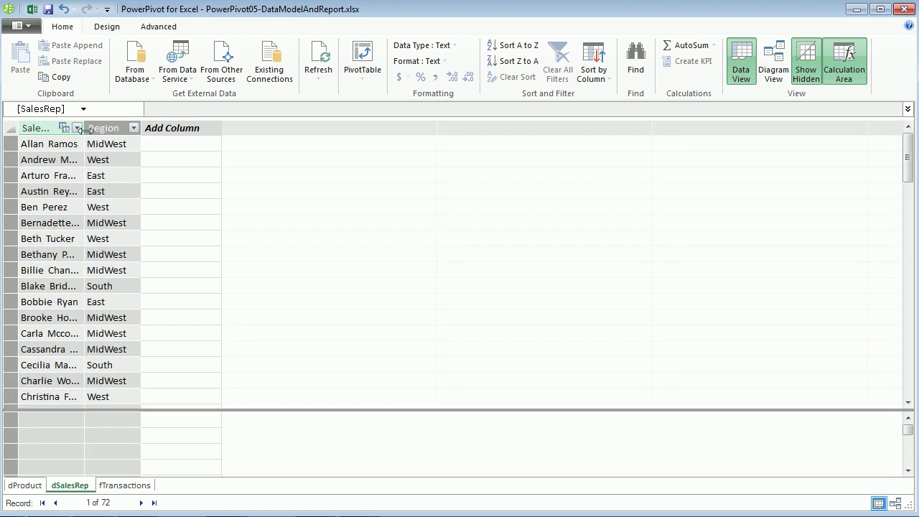
left_click_drag(85, 128, 137, 128)
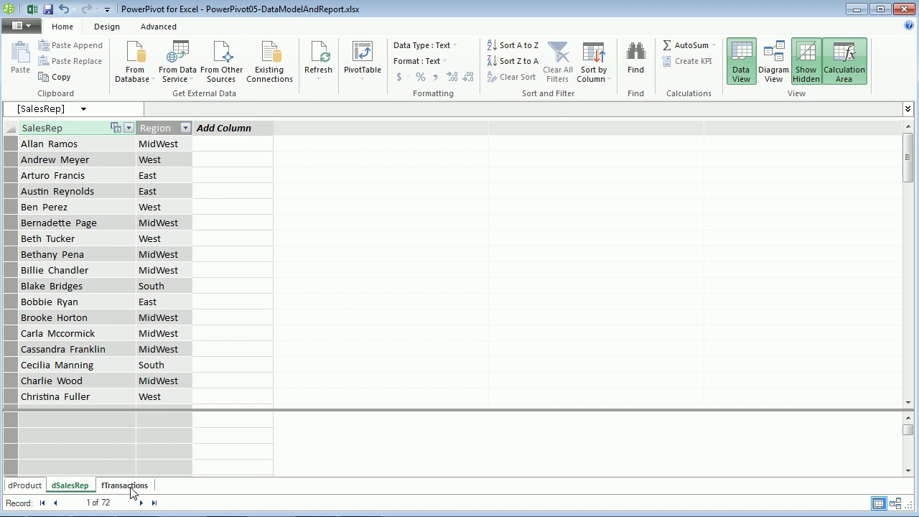
In fTransactions, widen columns, format Date as *3/14/2001 and sort oldest to newest.
left_click(130, 487)
left_click_drag(64, 128, 127, 128)
left_click(79, 144)
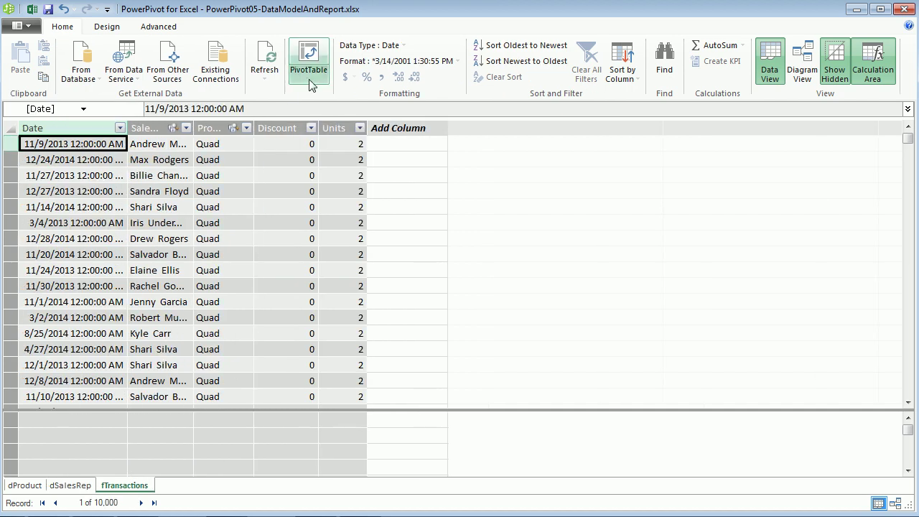
left_click(390, 63)
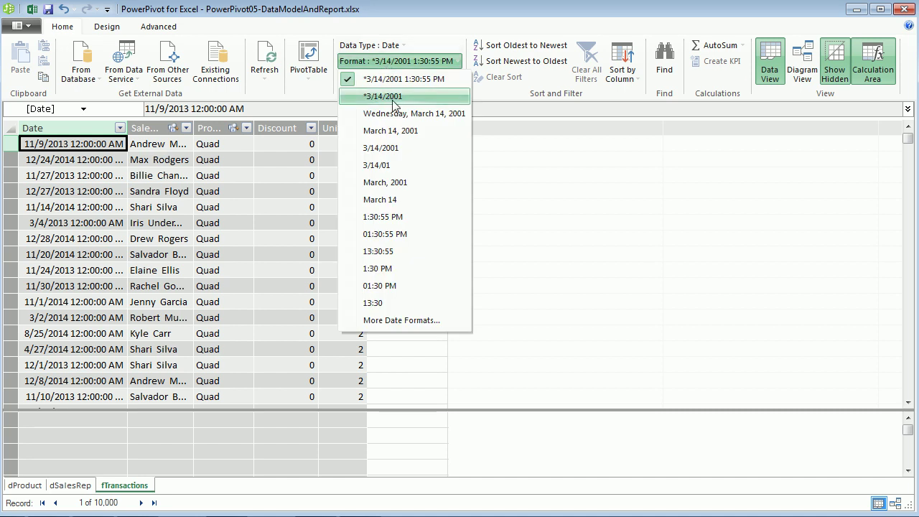
left_click(393, 105)
left_click_drag(194, 128, 235, 128)
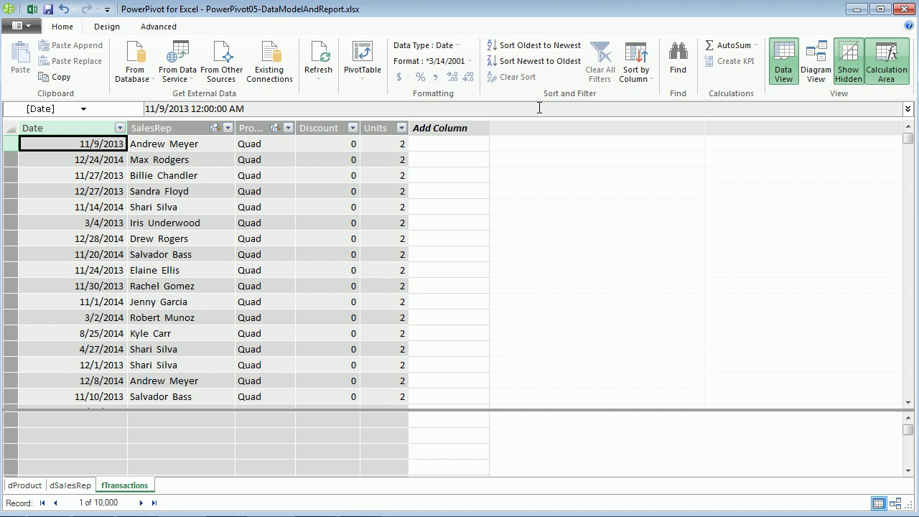
left_click(538, 46)
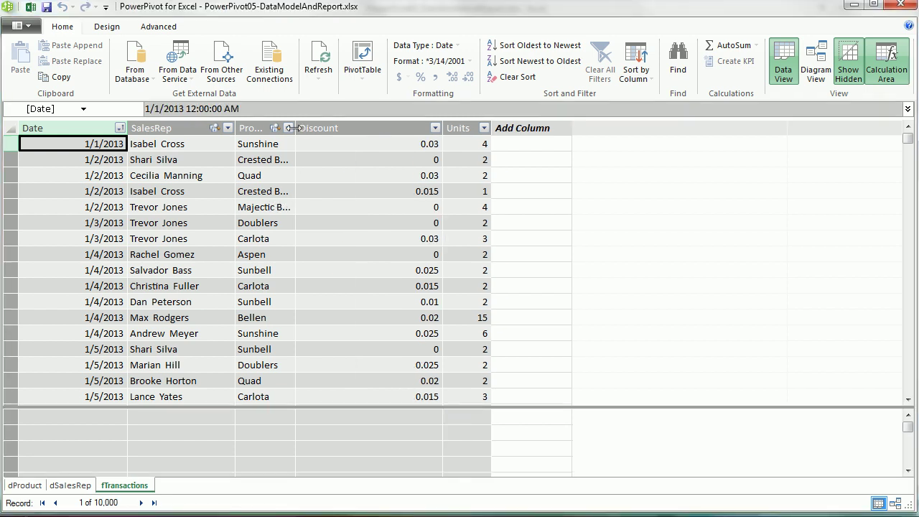
left_click_drag(301, 128, 320, 128)
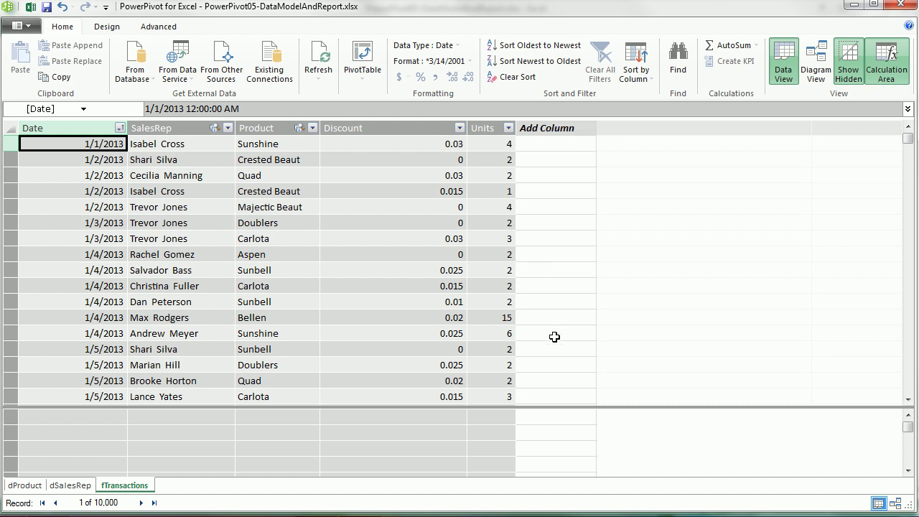
Enlarge the fTransactions calculation area and begin naming a new column.
left_click(21, 486)
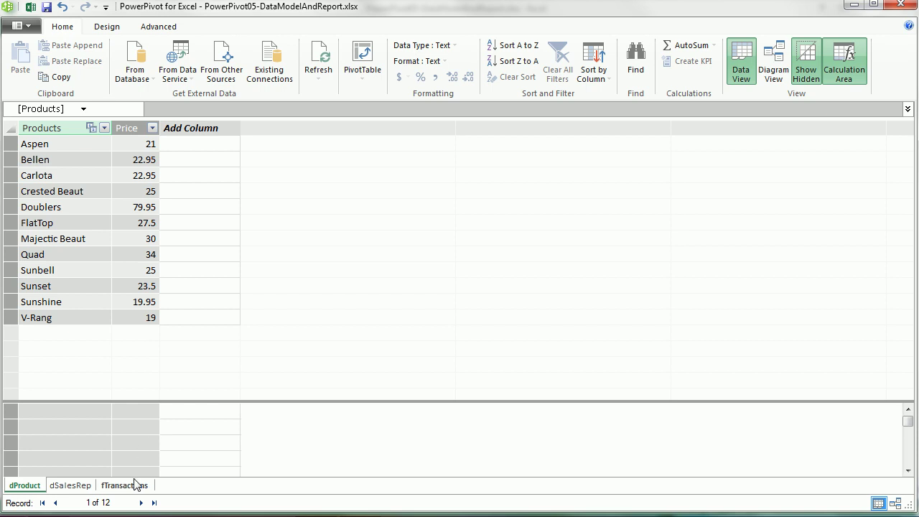
left_click(123, 485)
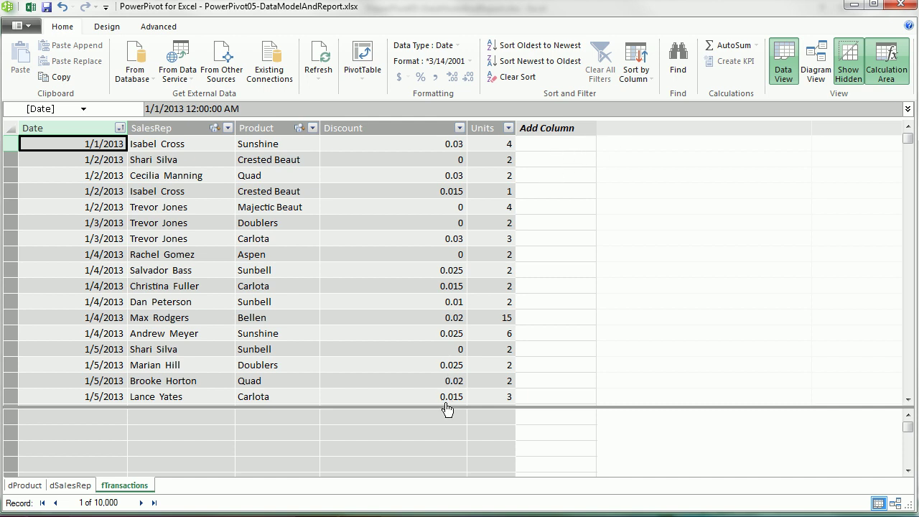
left_click_drag(445, 406, 456, 291)
left_click(559, 199)
double_click(545, 127)
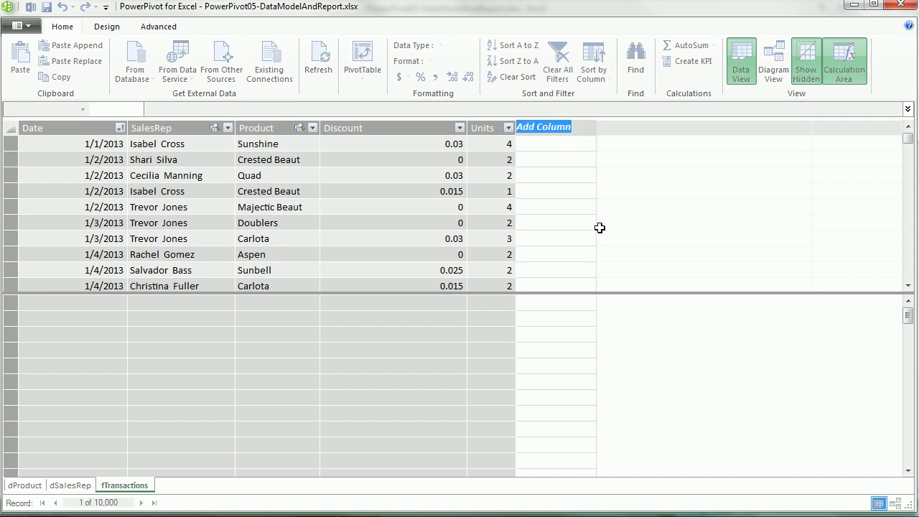
Name the column Net Revenue and start its formula with ROUND(RELATED(dProduct[Price]).
type("Net Revenue")
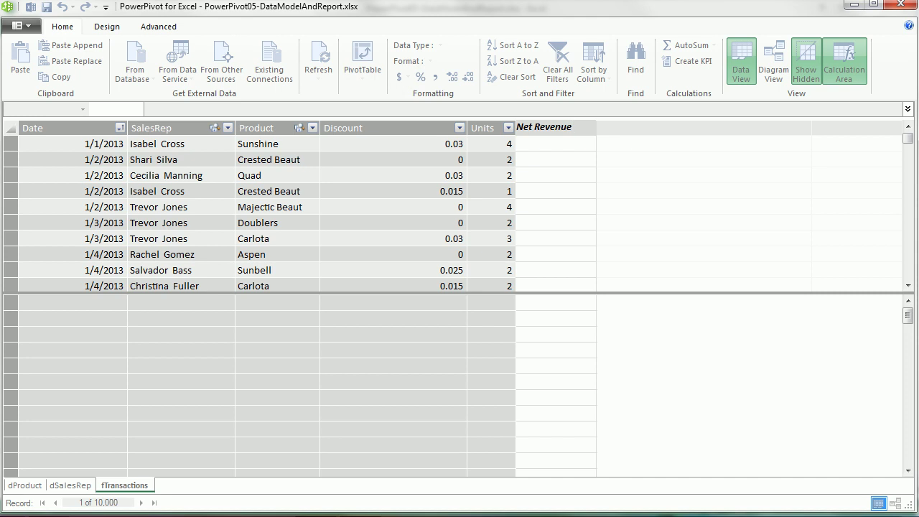
key("Return")
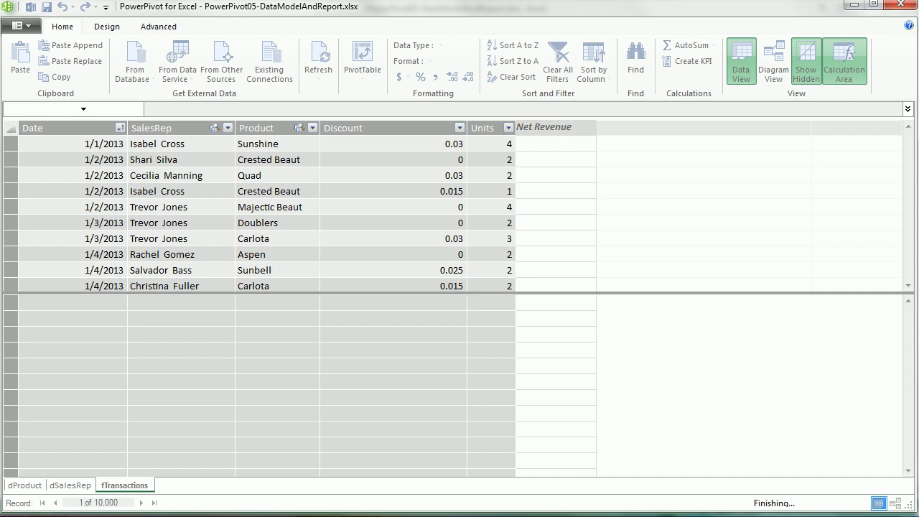
left_click(588, 145)
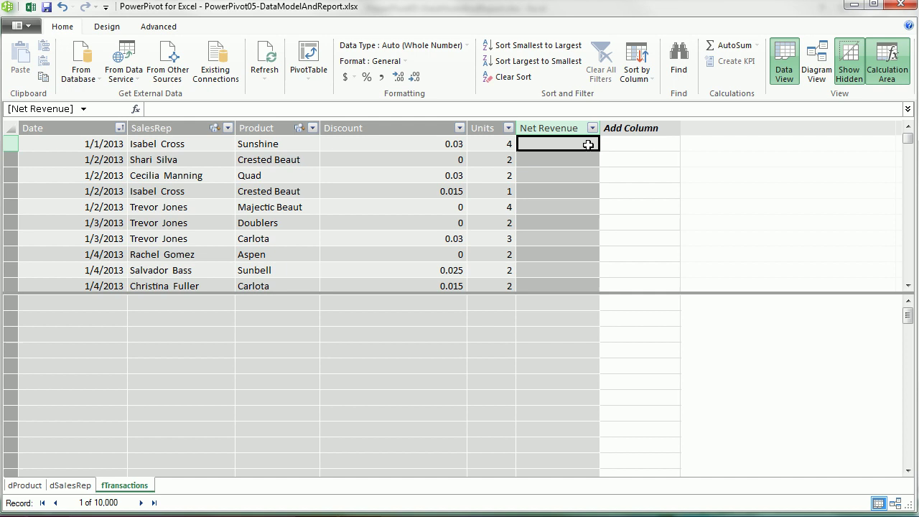
type("=")
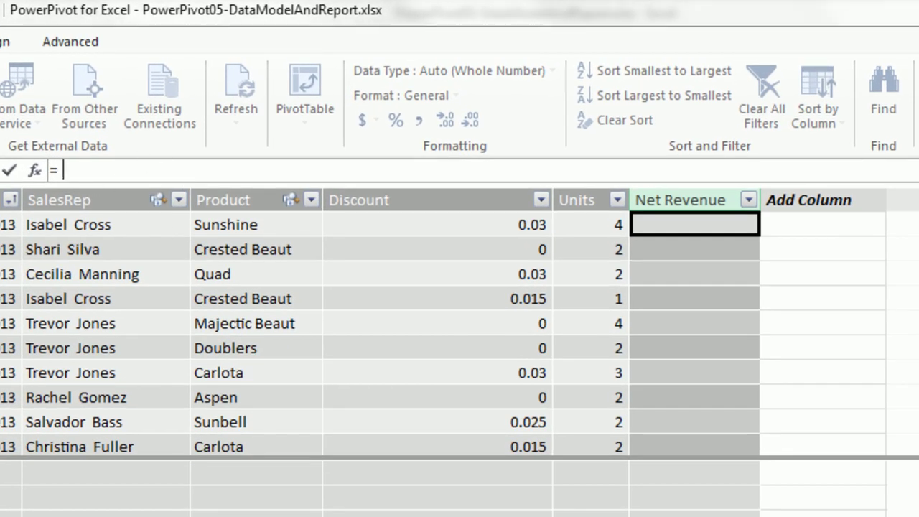
type("round")
key("Tab")
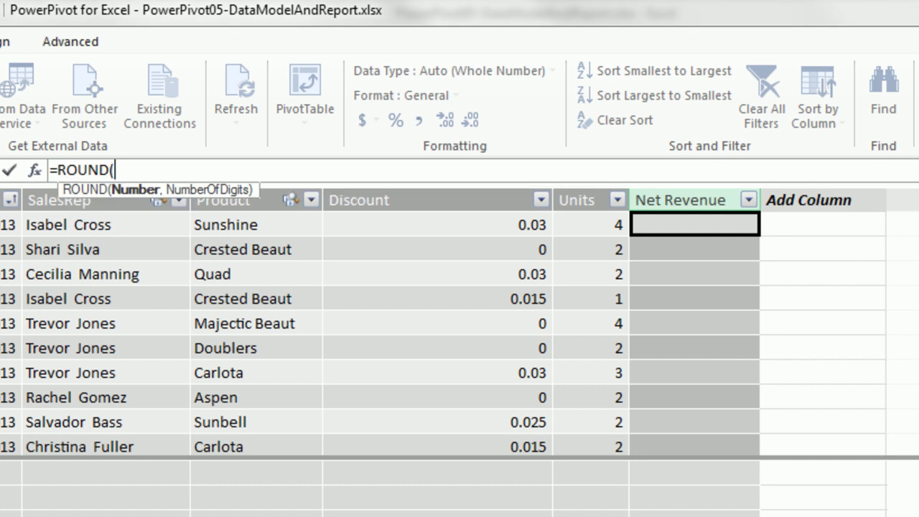
type("re")
key("Tab")
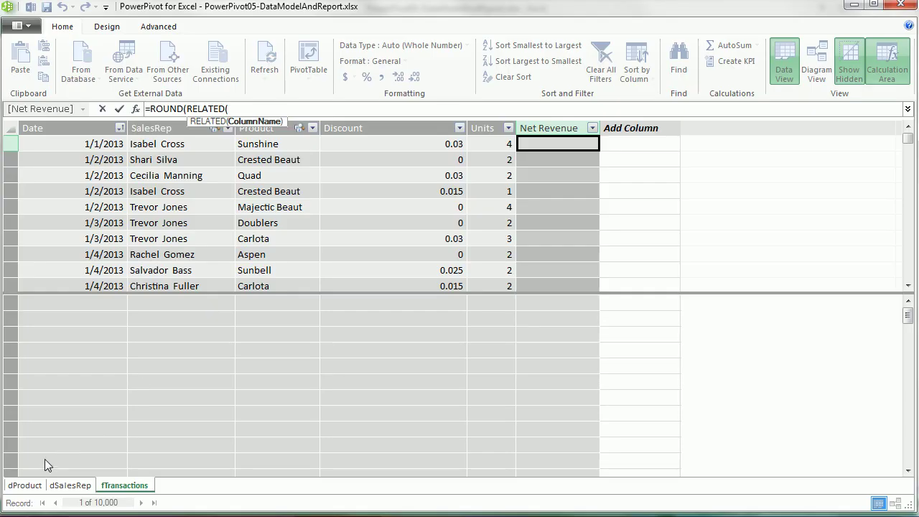
left_click(29, 485)
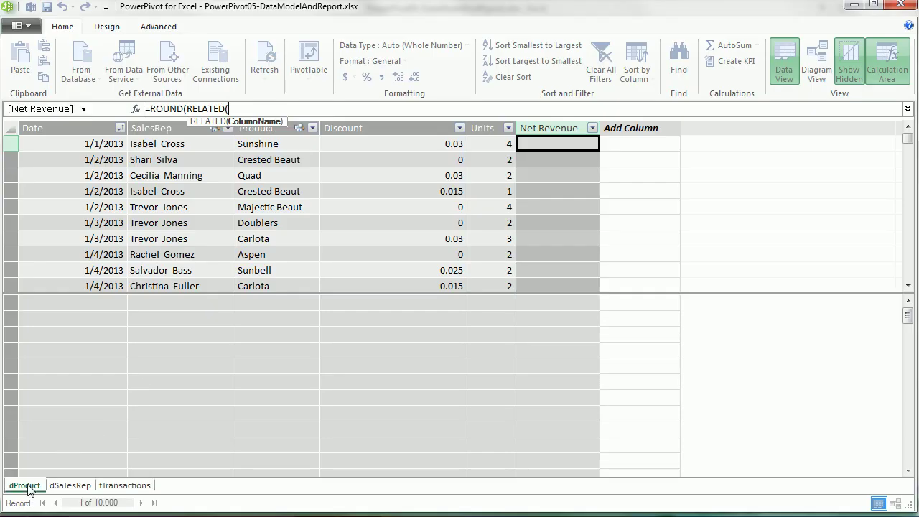
left_click(131, 127)
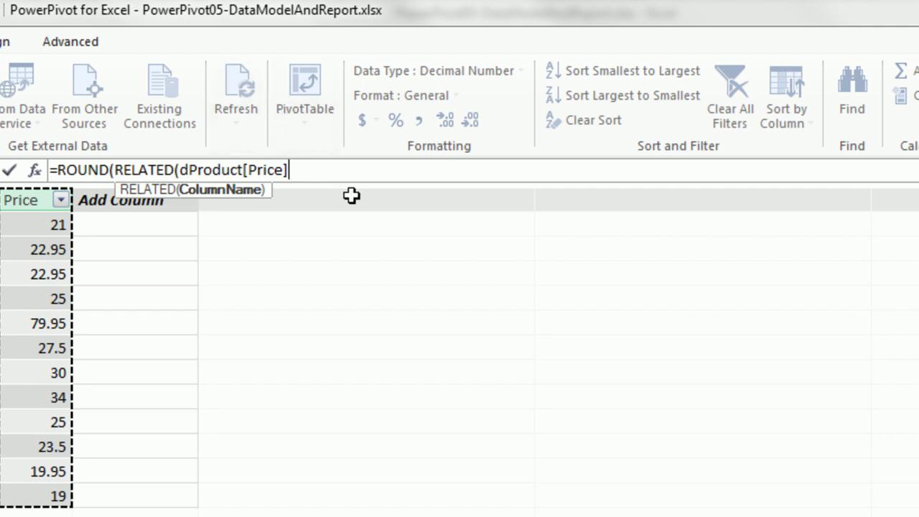
Multiply by (1-fTransactions[Discount]) and fTransactions[Units], rounding to 2 decimals.
type(")")
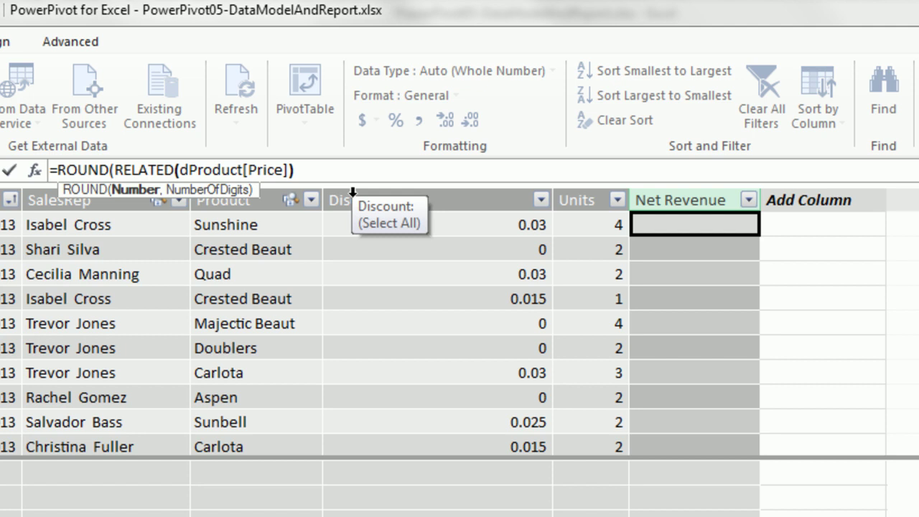
type("*(1-ft")
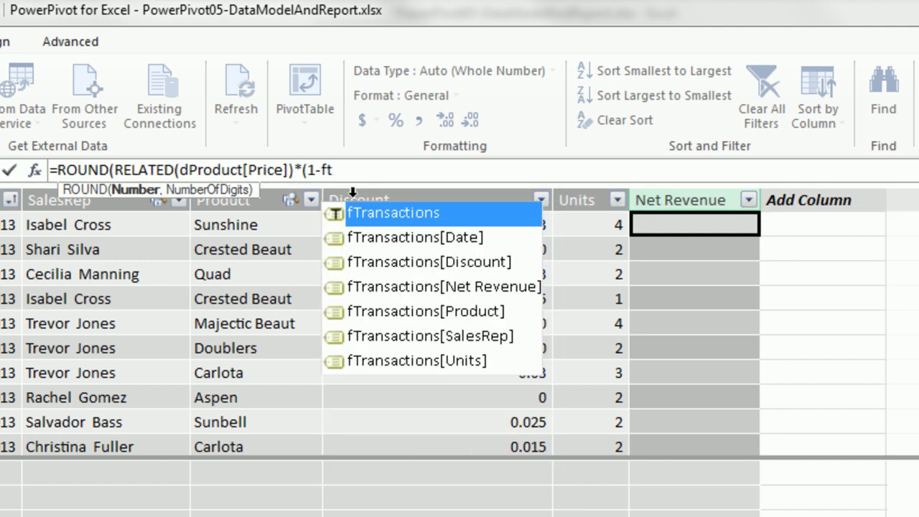
key("Down")
key("Down")
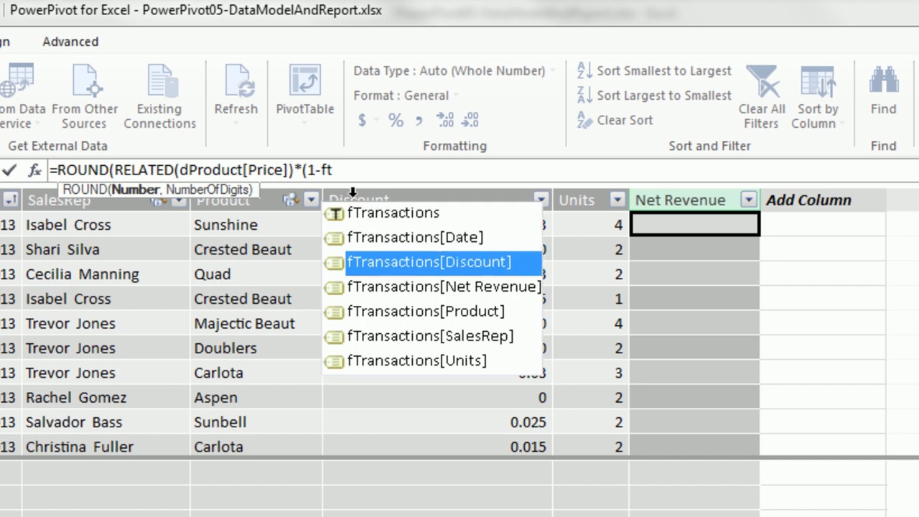
key("Tab")
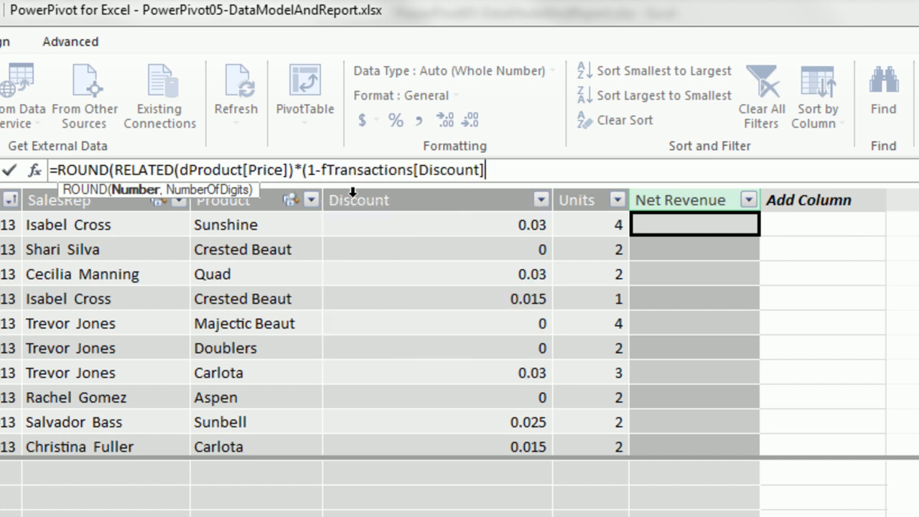
type(")*ft")
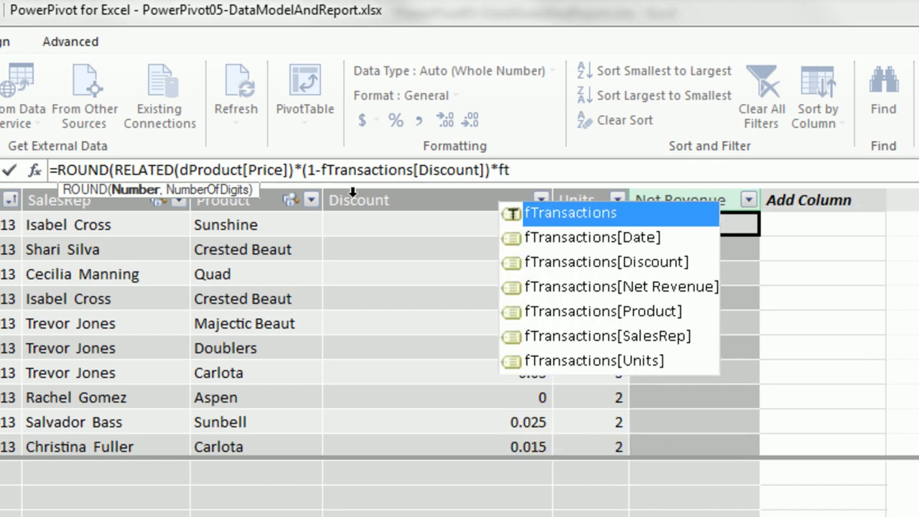
key("Down")
key("Down")
key("Down")
key("Down")
key("Down")
key("Down")
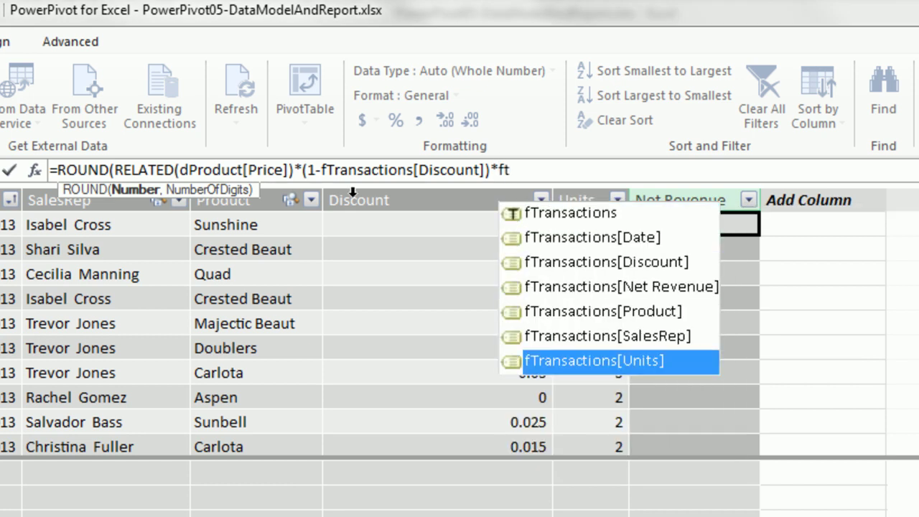
key("Tab")
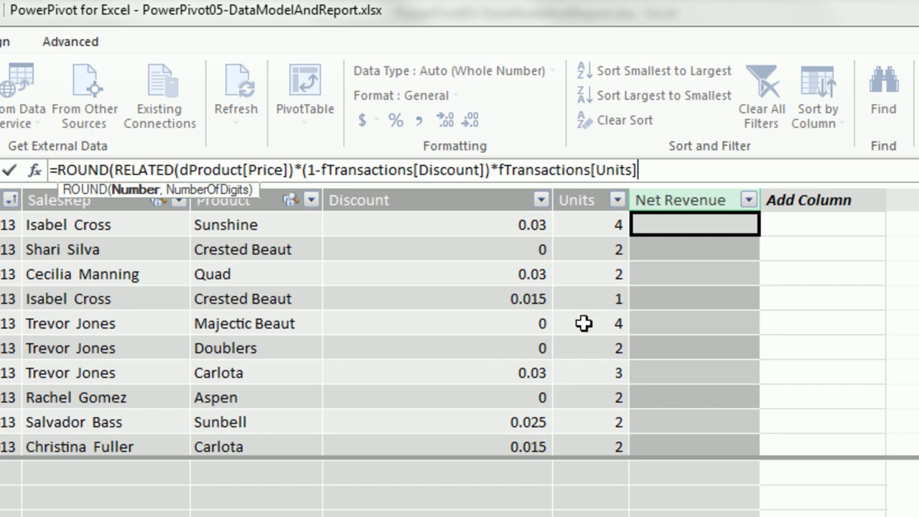
type(",")
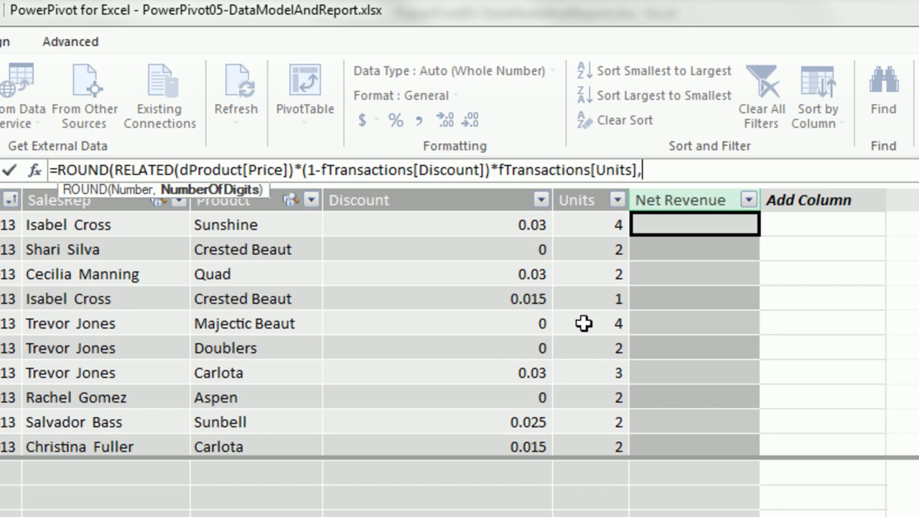
type("2)")
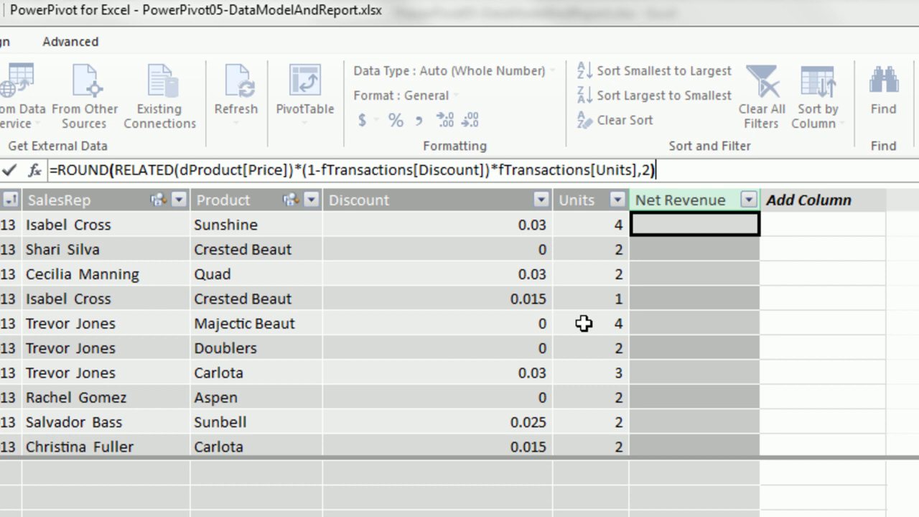
Commit the Net Revenue formula and format the column as $ English (United States).
key("Return")
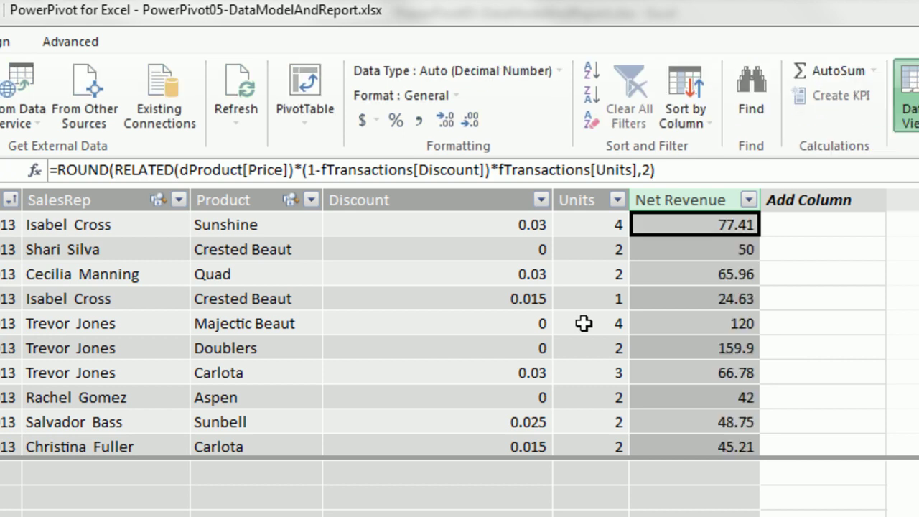
left_click(370, 118)
left_click(397, 147)
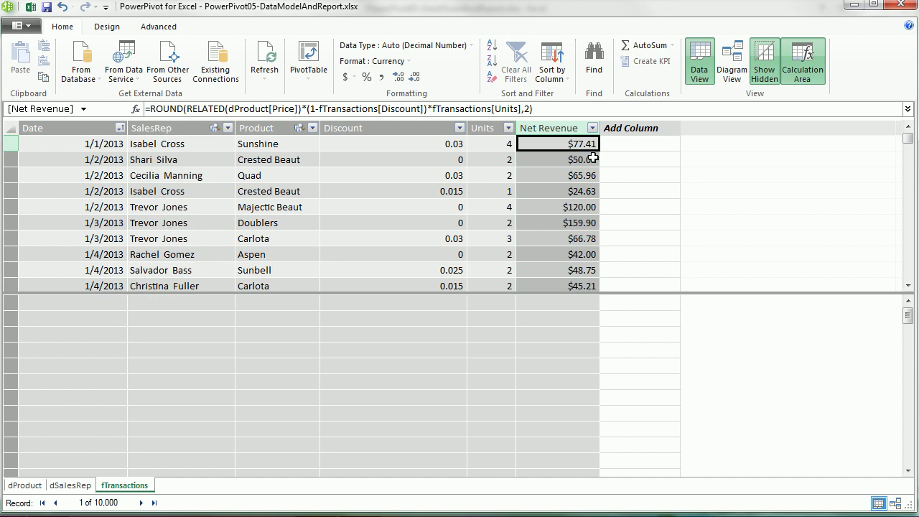
Select the Net Revenue formula text for copying, then review the formula again.
left_click_drag(542, 108, 152, 104)
key("Escape")
left_click(523, 327)
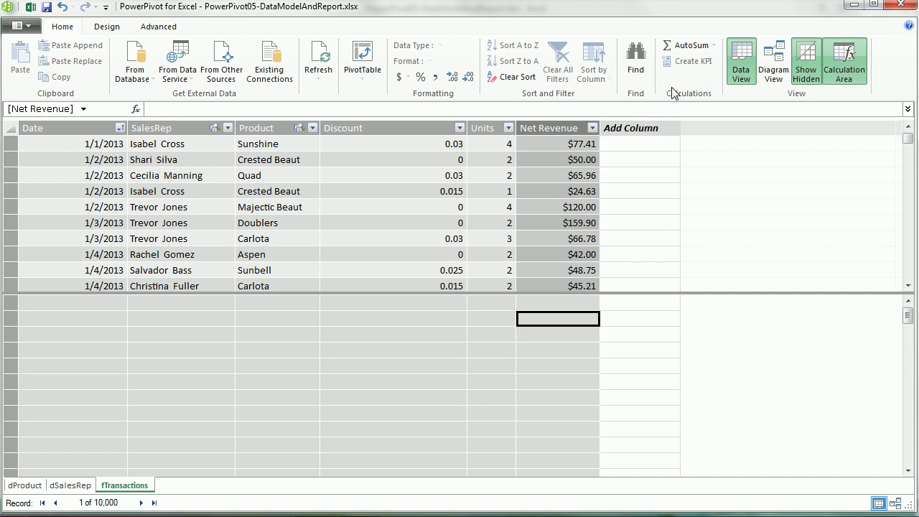
left_click(557, 143)
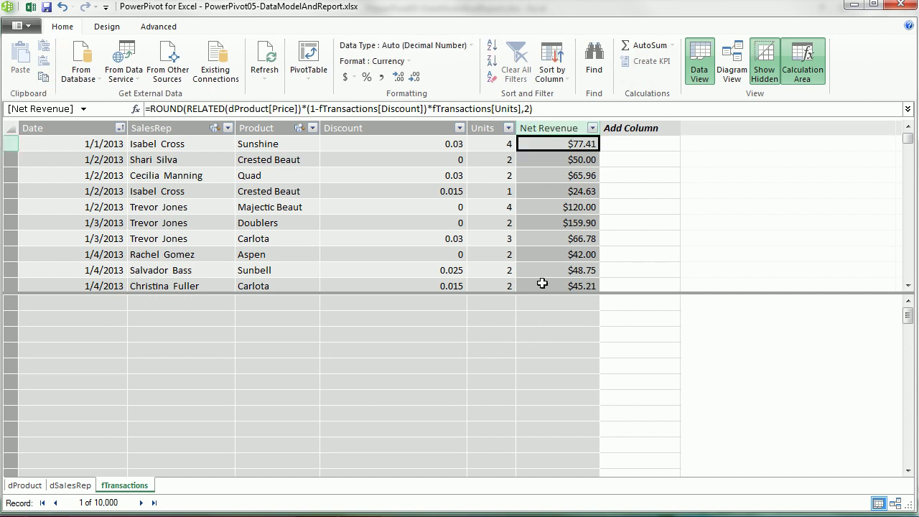
In a calculation-area cell, start Total Net revenue:=SUMX(fTransactions, around the pasted ROUND formula.
left_click(540, 318)
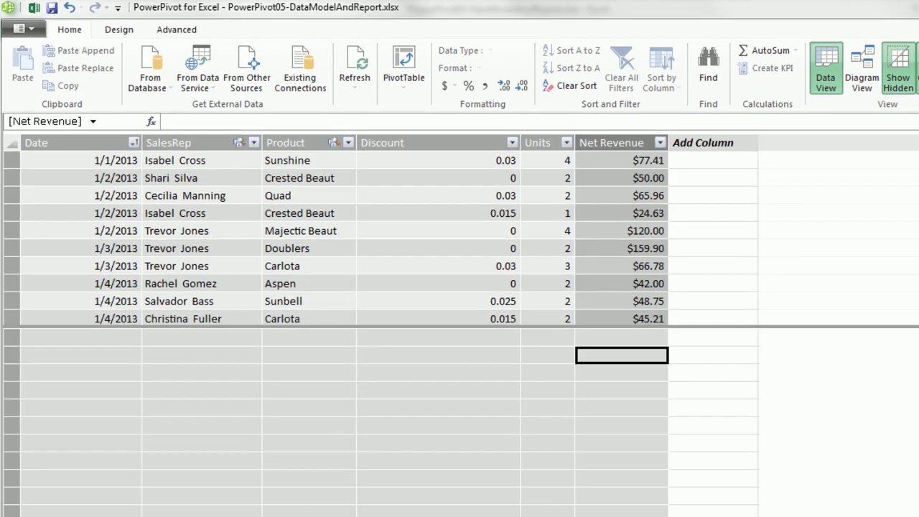
type("Total Net rev")
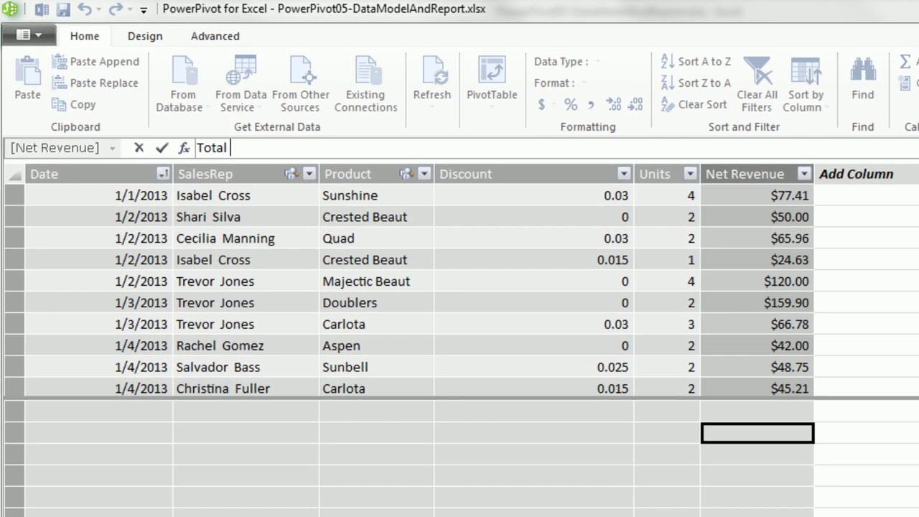
type("enue:=")
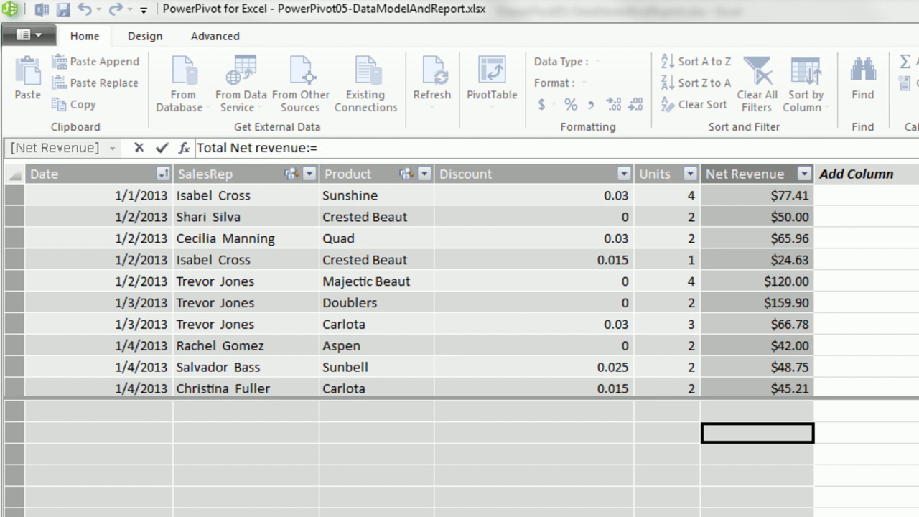
key("ctrl+v")
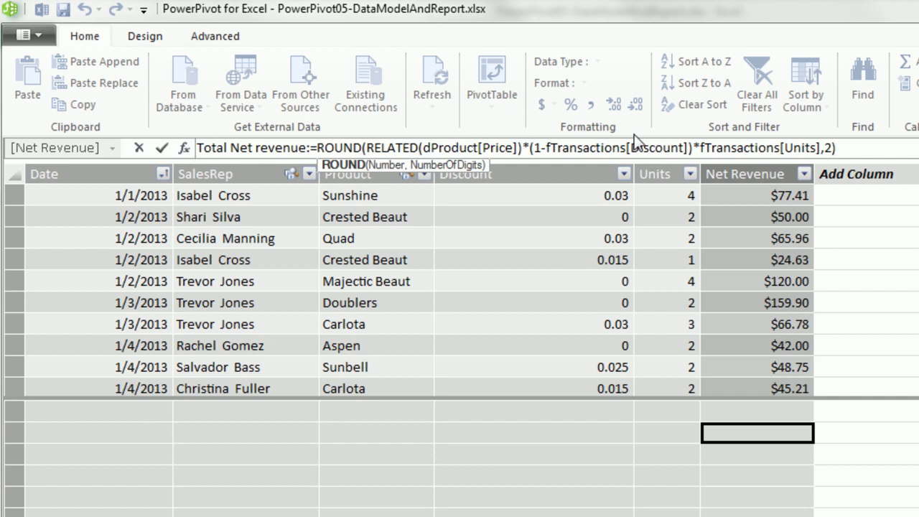
left_click(316, 147)
type("su")
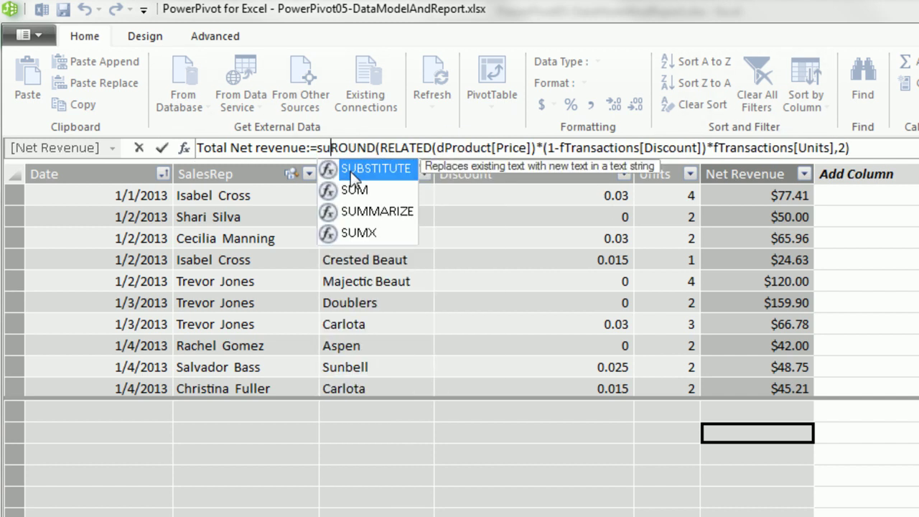
type("m")
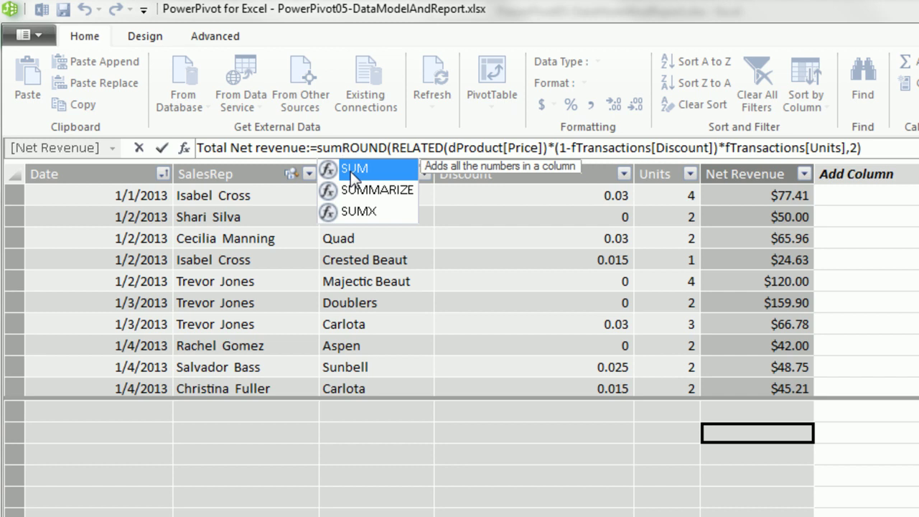
key("Down")
key("Down")
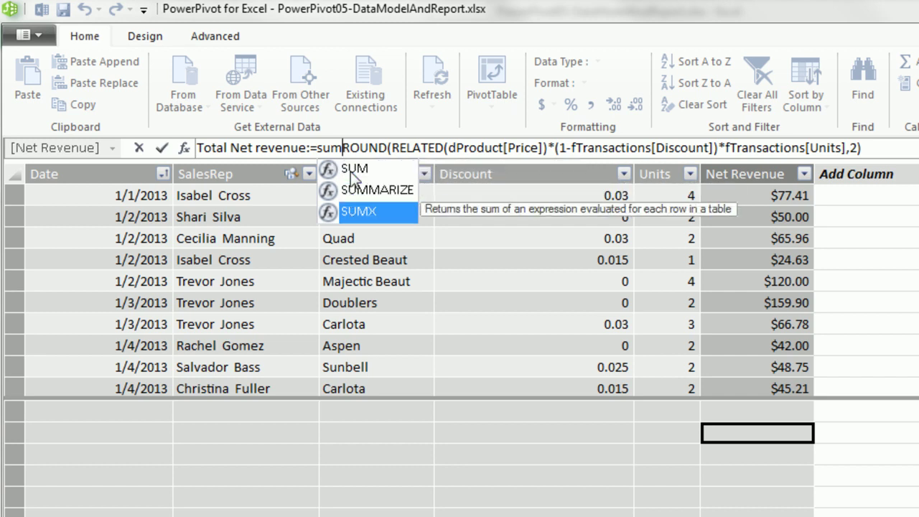
key("Tab")
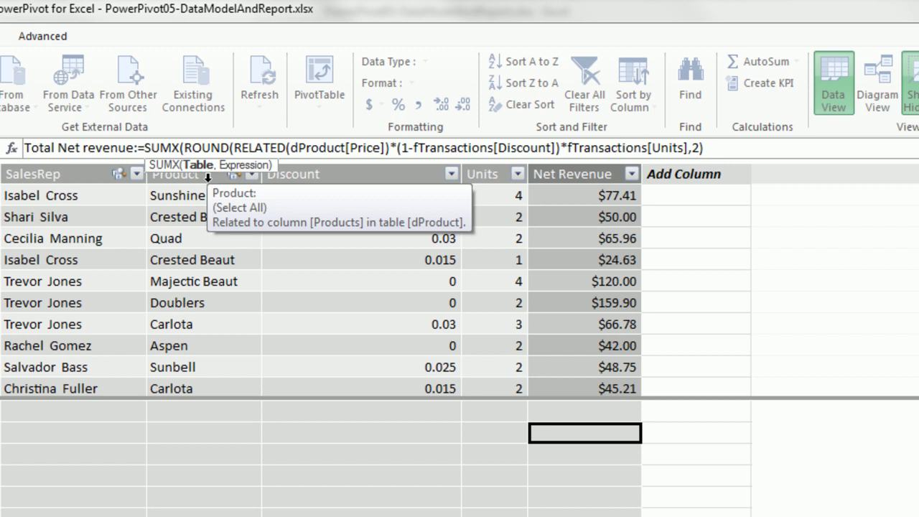
type("ft")
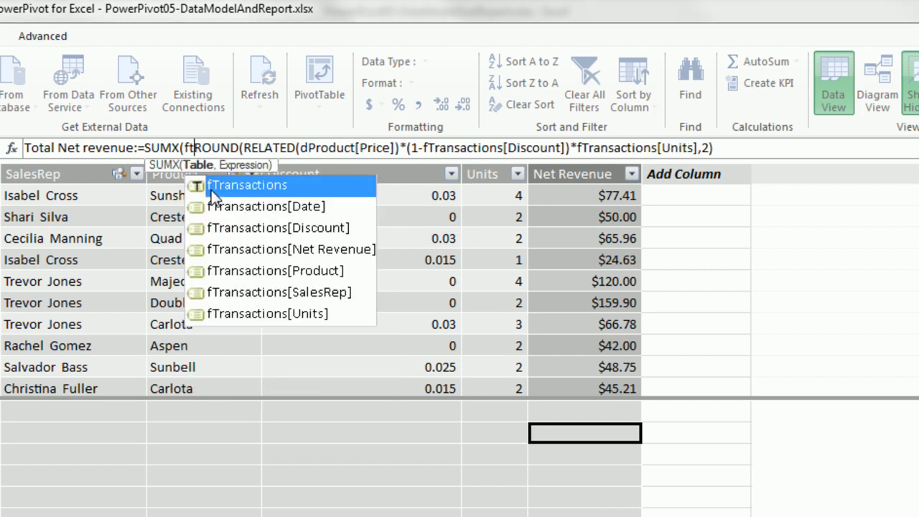
key("Tab")
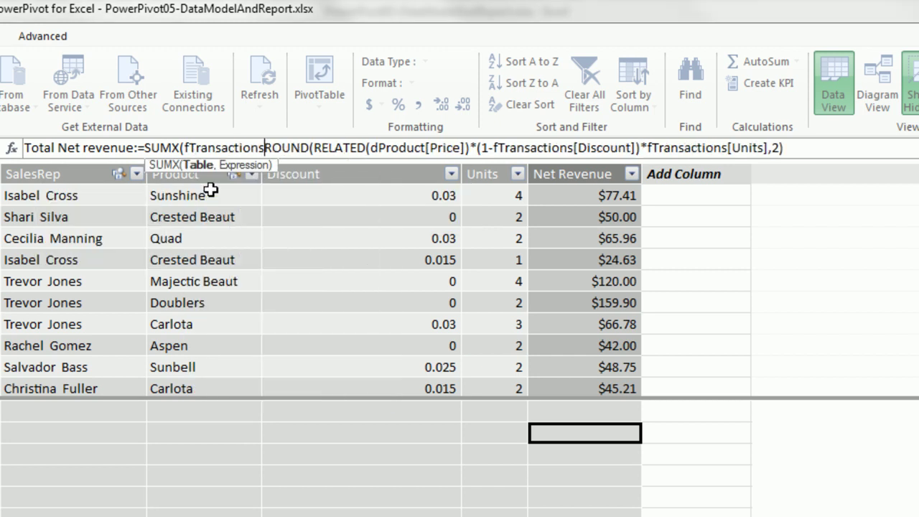
type(",")
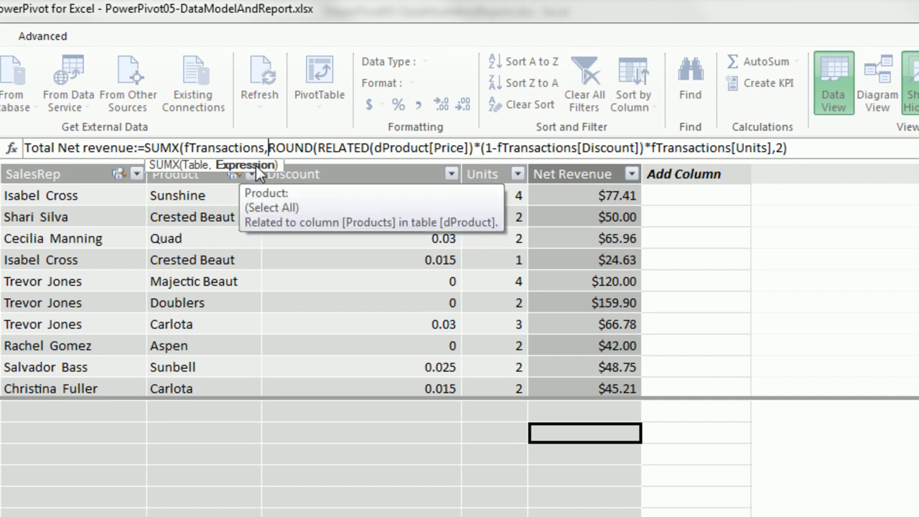
Review SUMX's Table and Expression arguments, close the parenthesis and commit the measure.
left_click(201, 147)
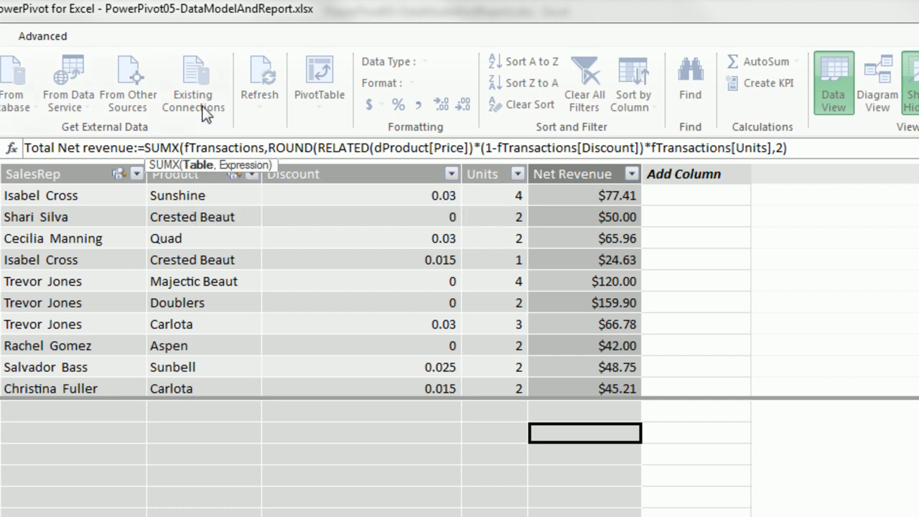
left_click(294, 148)
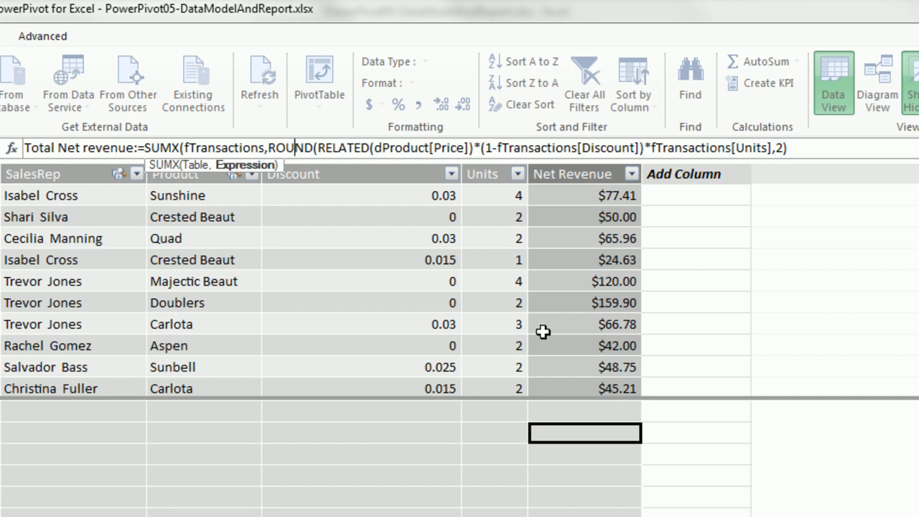
left_click(179, 147)
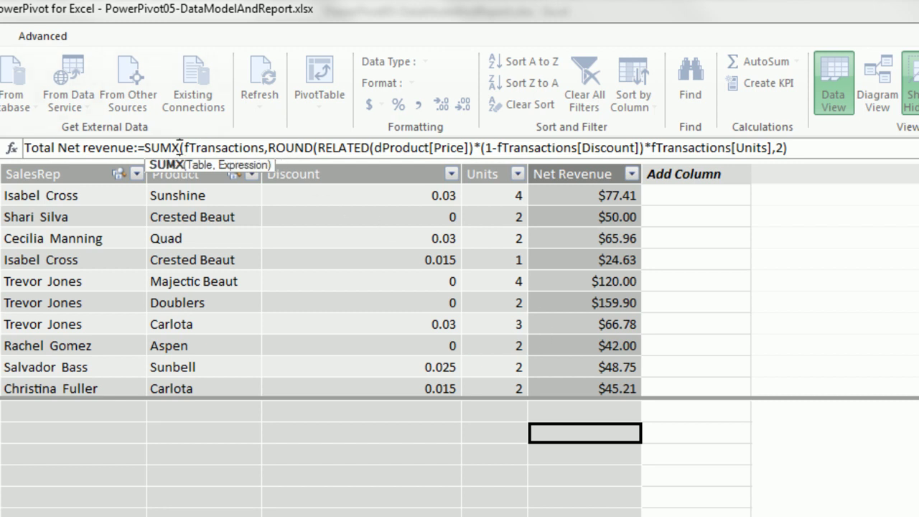
left_click(197, 148)
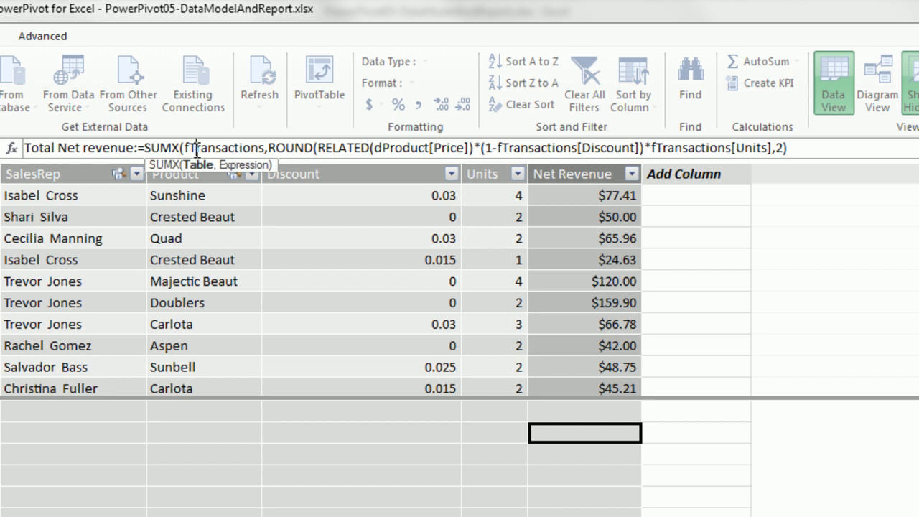
left_click(278, 147)
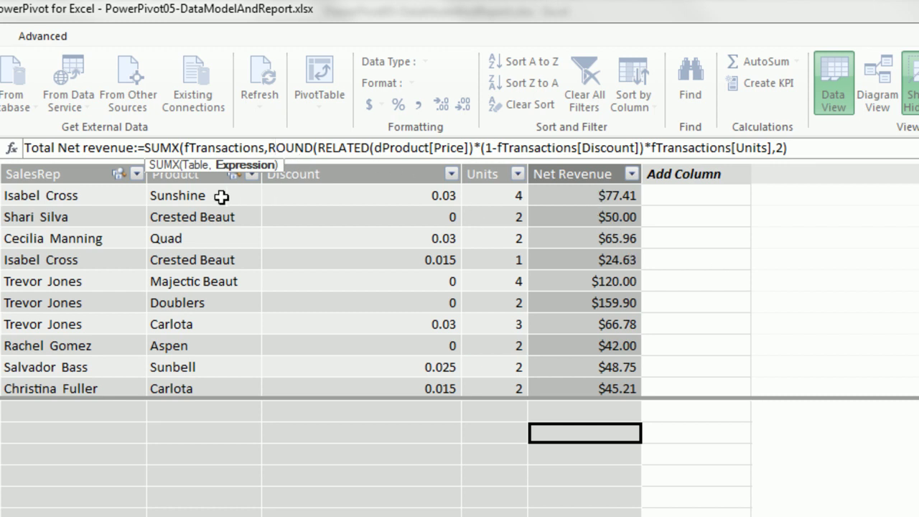
mouse_move(205, 166)
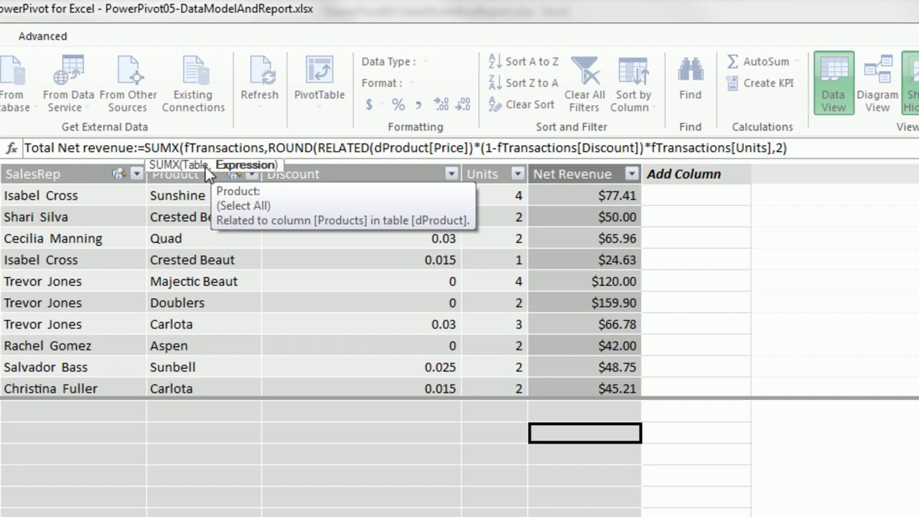
left_click(804, 147)
type(")")
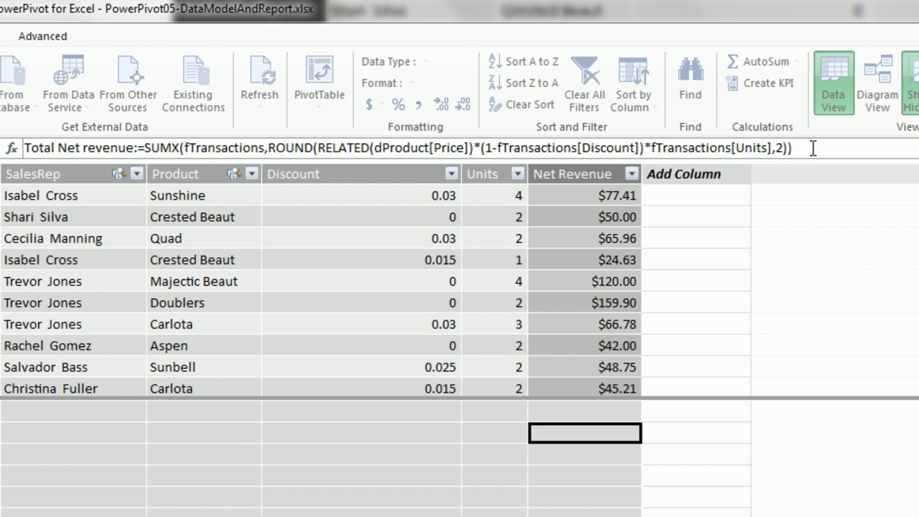
key("Return")
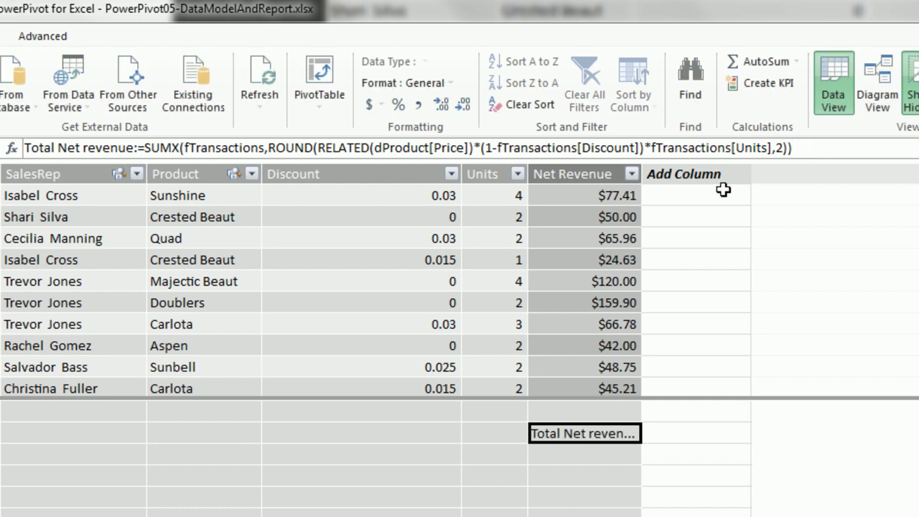
Widen the Net Revenue column and format the measure as US dollars, showing $905,702.21.
left_click_drag(646, 175, 772, 180)
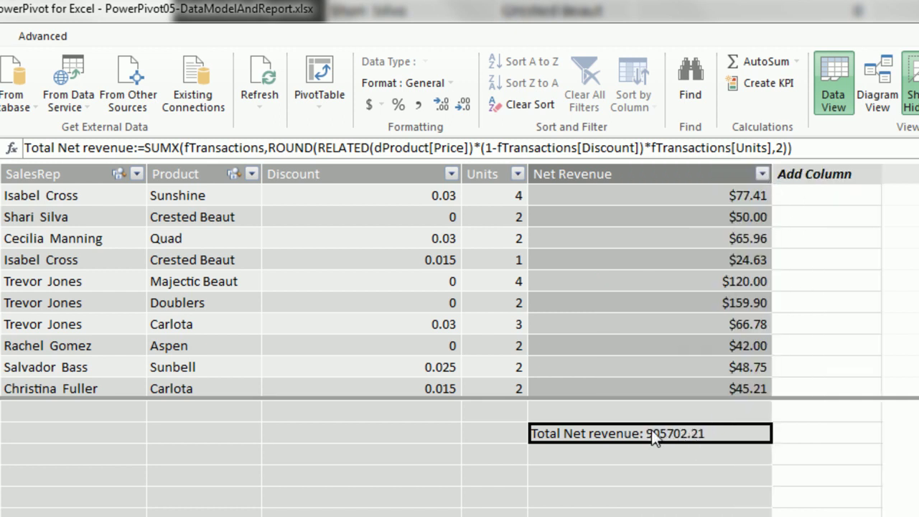
left_click(372, 104)
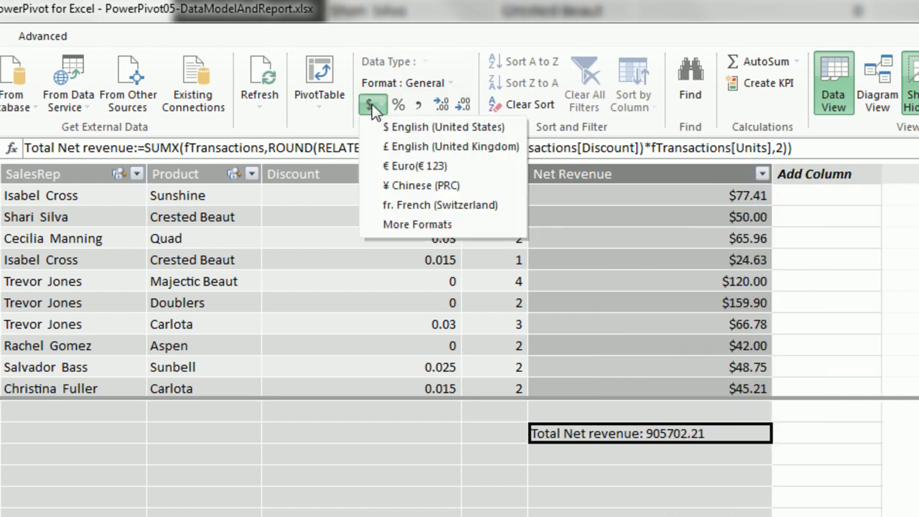
left_click(403, 124)
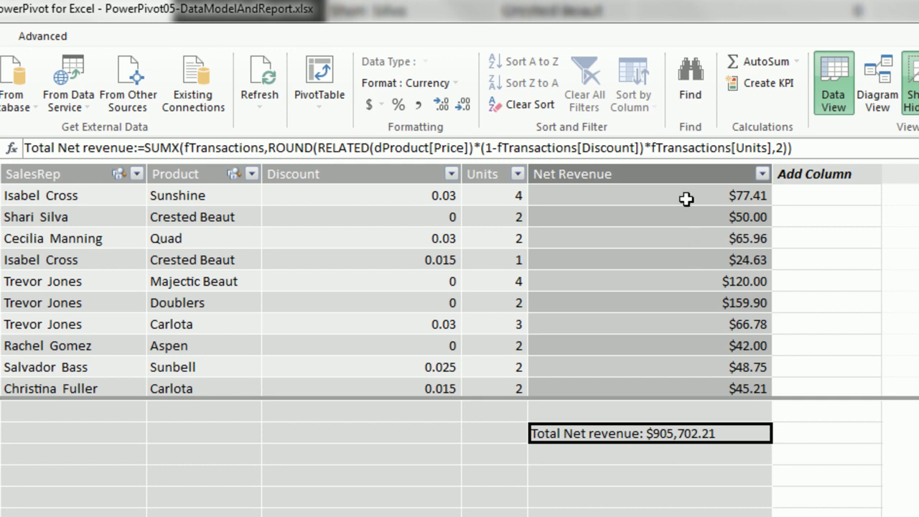
Review the Net Revenue column values and the Total Net revenue measure's formula.
left_click_drag(682, 193, 682, 367)
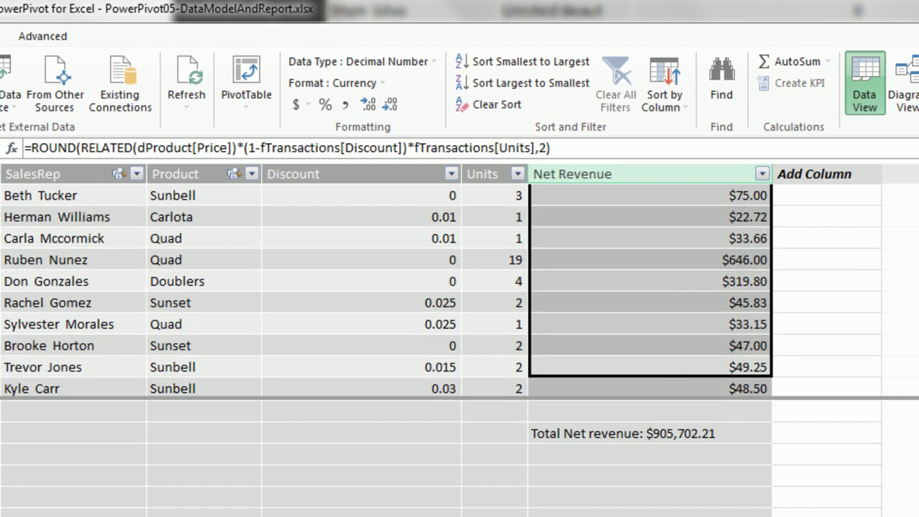
left_click_drag(747, 239, 597, 142)
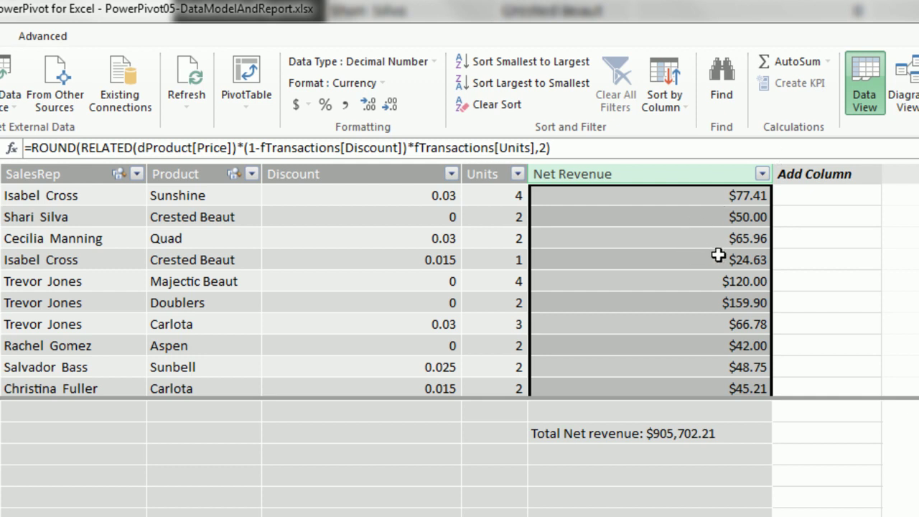
left_click(689, 434)
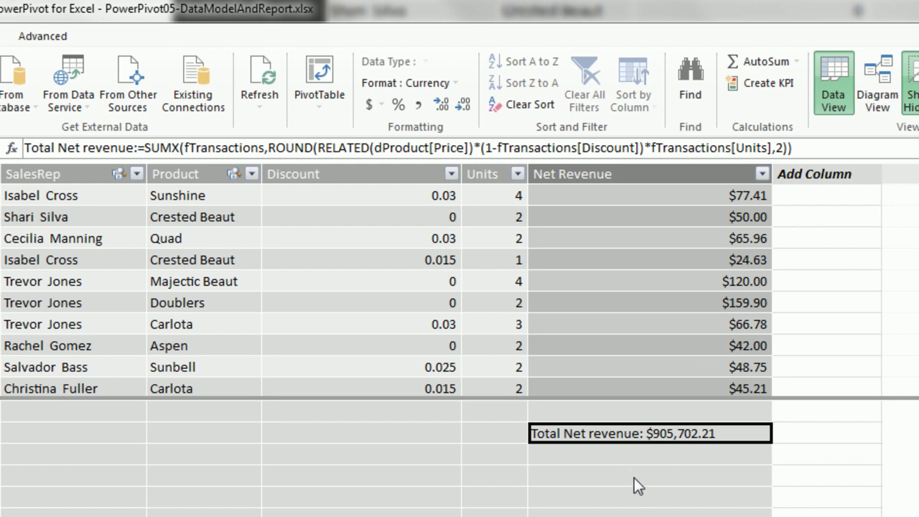
Create a data-model PivotTable at Sheet1!$A$1 and expand fTransactions in the field list.
left_click(319, 75)
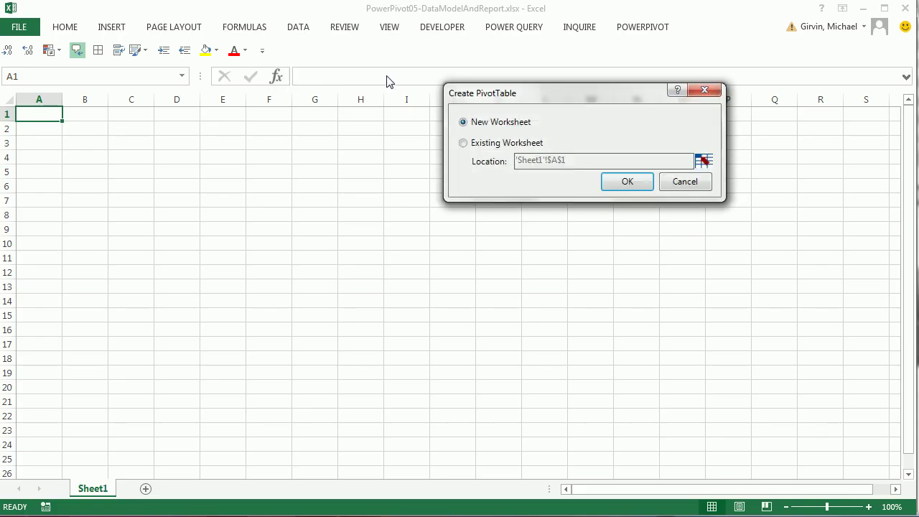
left_click(463, 143)
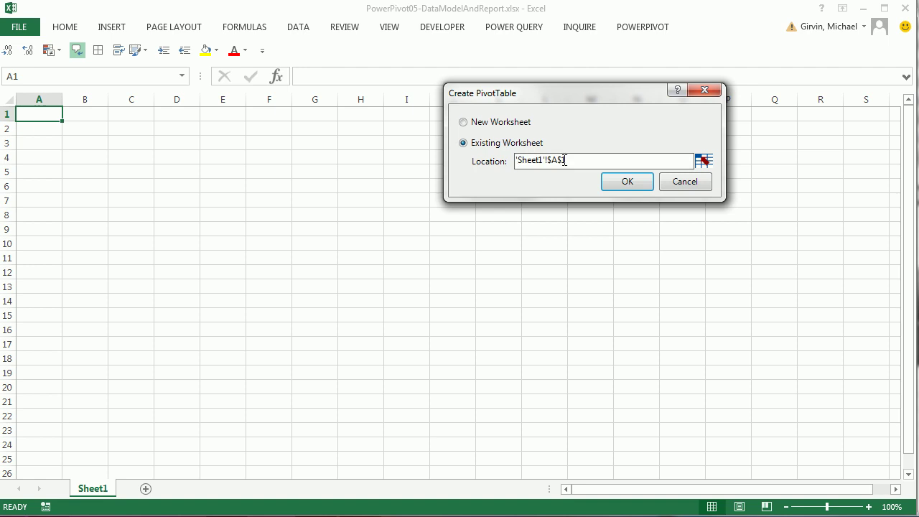
left_click_drag(564, 160, 514, 160)
left_click(700, 161)
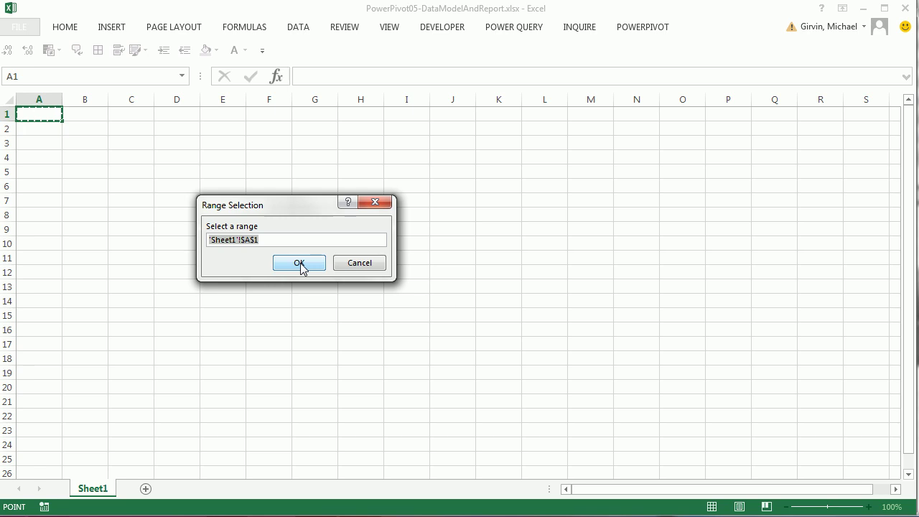
left_click(298, 263)
left_click(637, 186)
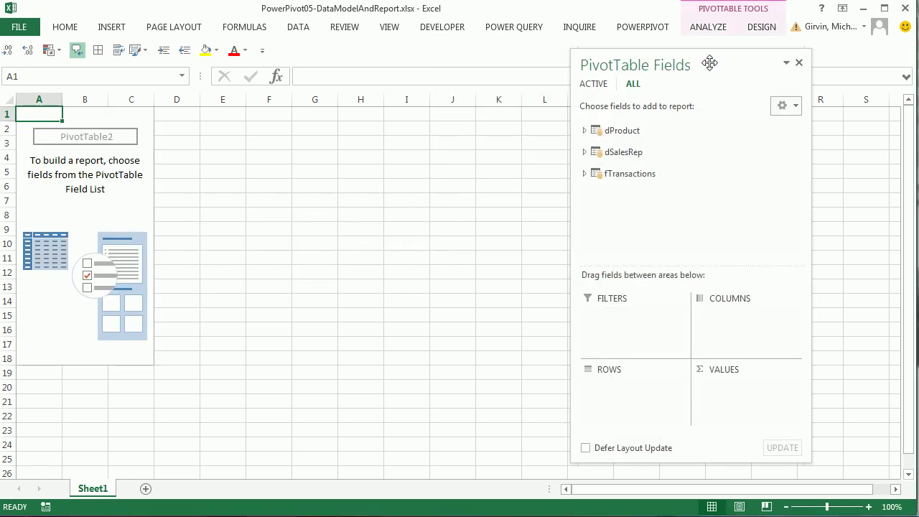
left_click_drag(709, 62, 429, 56)
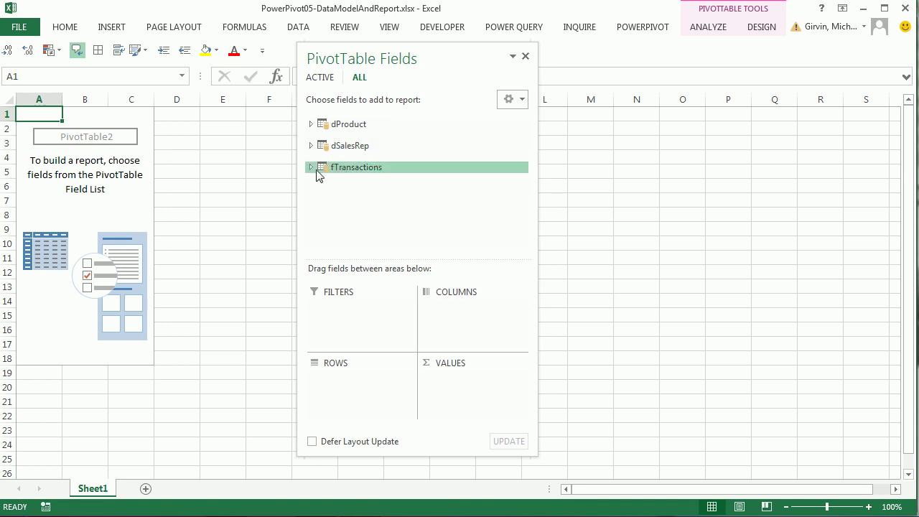
left_click(311, 167)
scroll(402, 205, "down", 1)
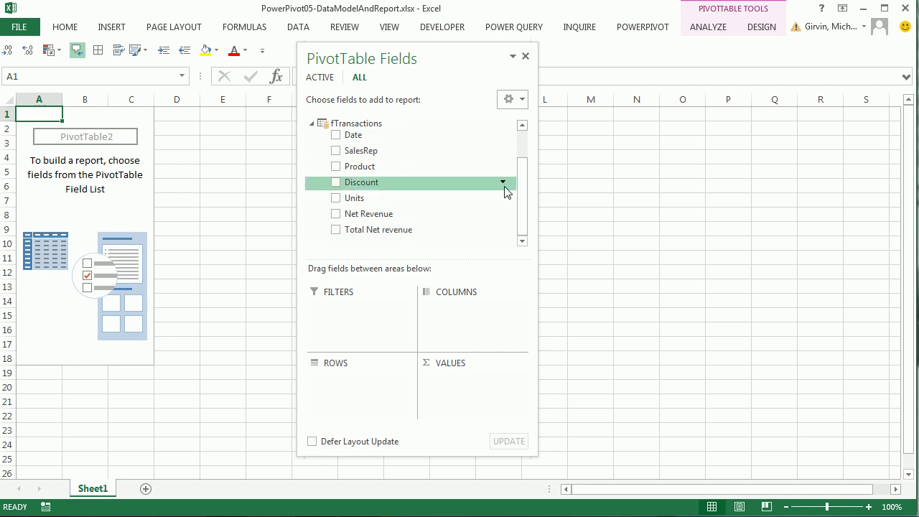
Put dSalesRep Region in Rows and the Total Net revenue measure in Values.
left_click_drag(524, 204, 524, 153)
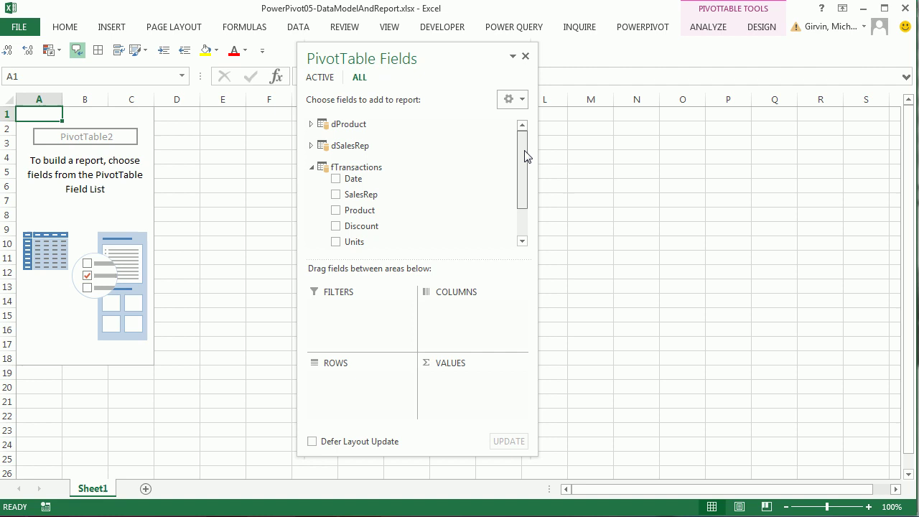
left_click(311, 146)
left_click_drag(350, 174, 364, 377)
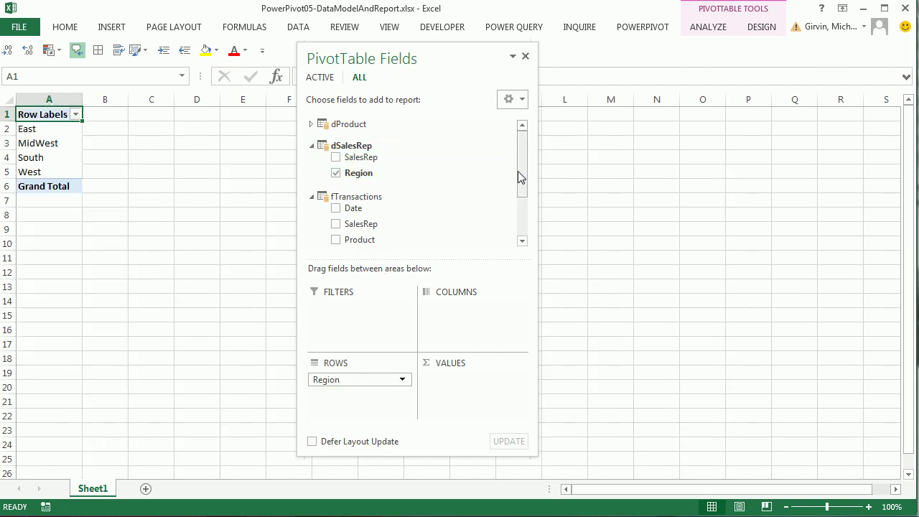
left_click_drag(517, 171, 521, 242)
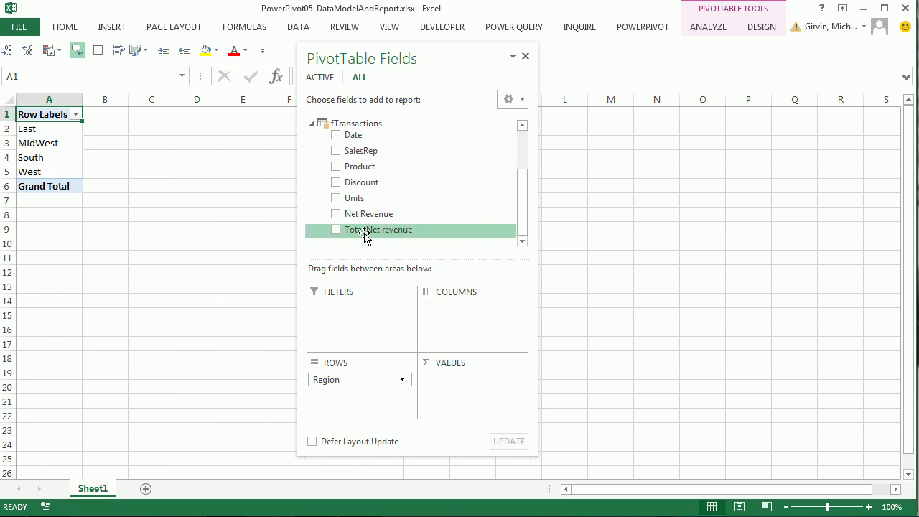
left_click_drag(352, 235, 466, 392)
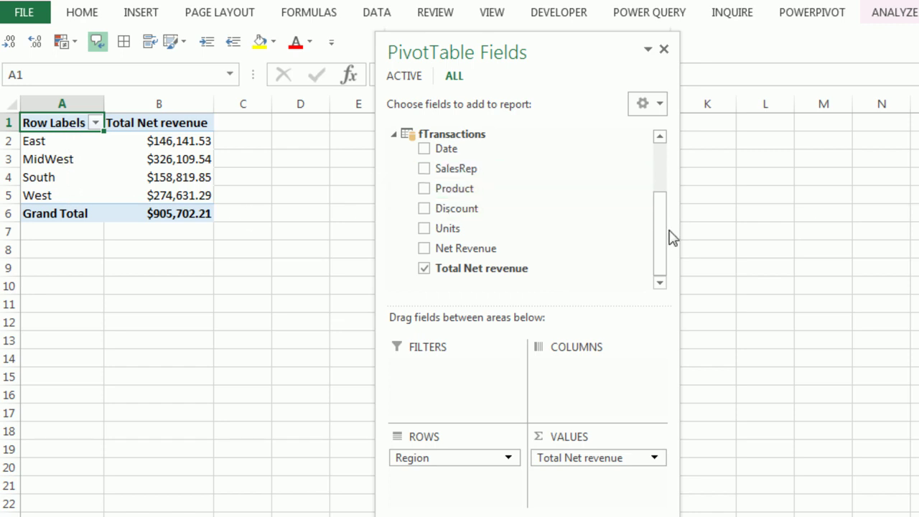
left_click_drag(663, 231, 662, 188)
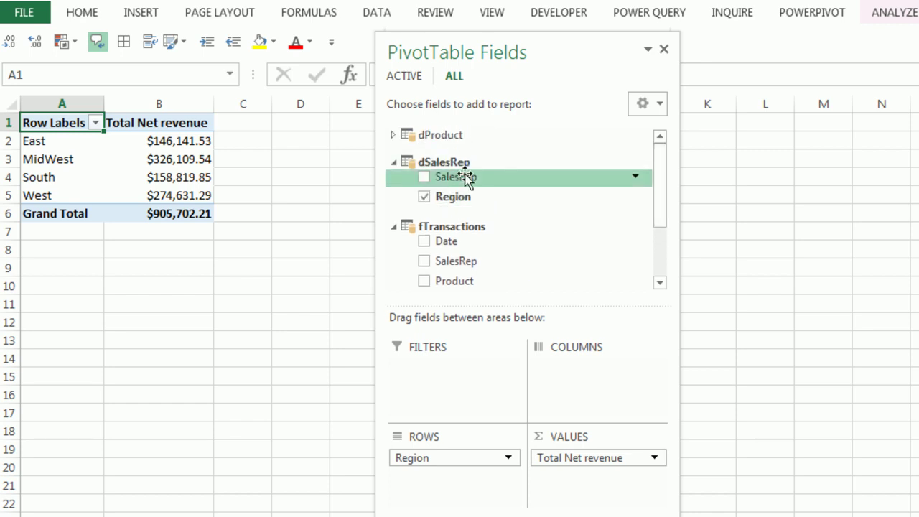
left_click(394, 135)
Place dProduct Products in Columns and check South values for Doublers, Majectic Beaut and Quad.
left_click_drag(435, 159, 570, 377)
left_click_drag(548, 45, 750, 336)
left_click(481, 195)
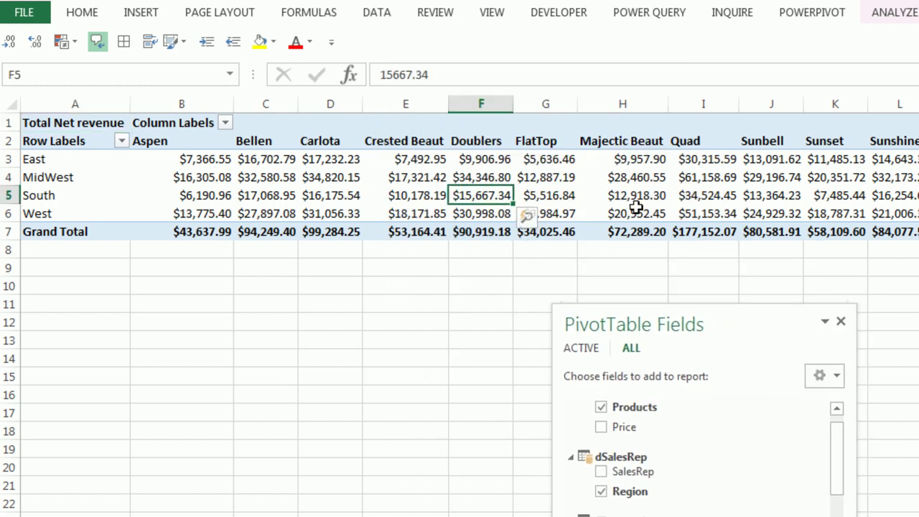
left_click(629, 196)
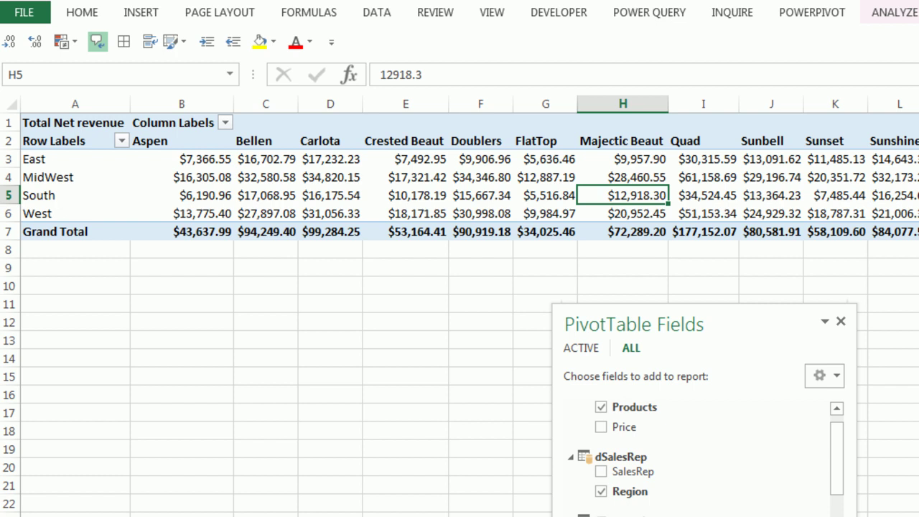
left_click(696, 198)
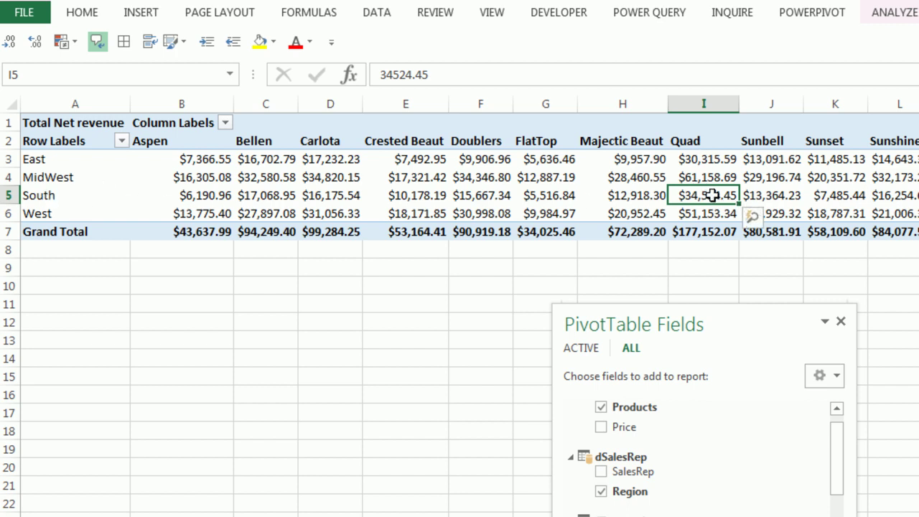
mouse_move(707, 198)
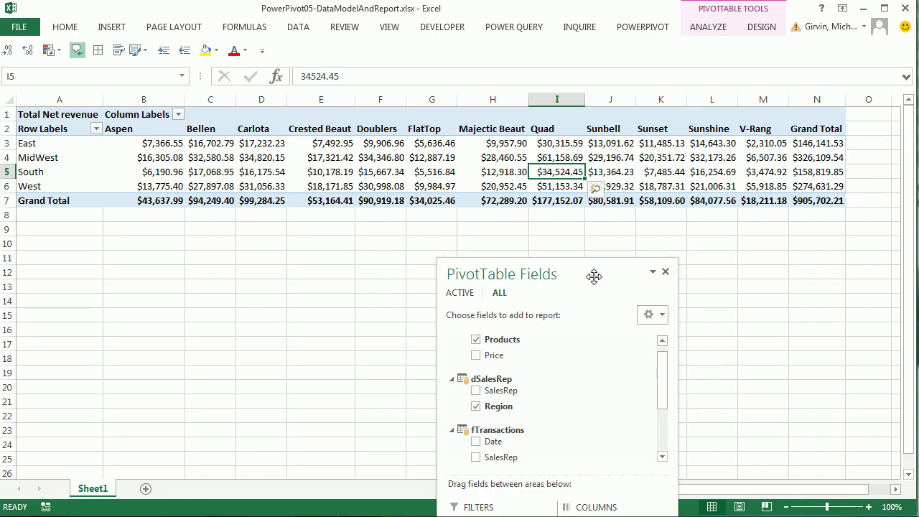
Remove the Products field from the PivotTable, leaving Total Net revenue by Region, and return to Power Pivot.
left_click_drag(593, 274, 578, 86)
left_click_drag(569, 339, 467, 368)
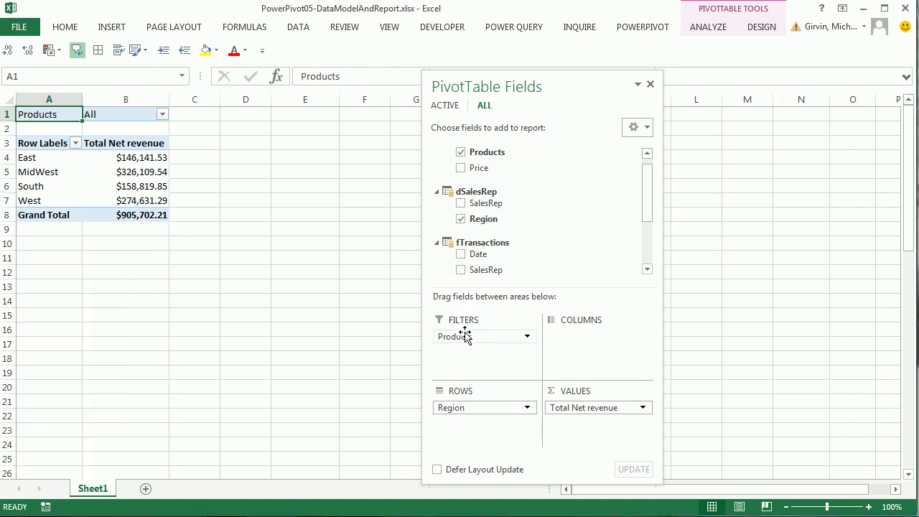
left_click_drag(467, 337, 564, 175)
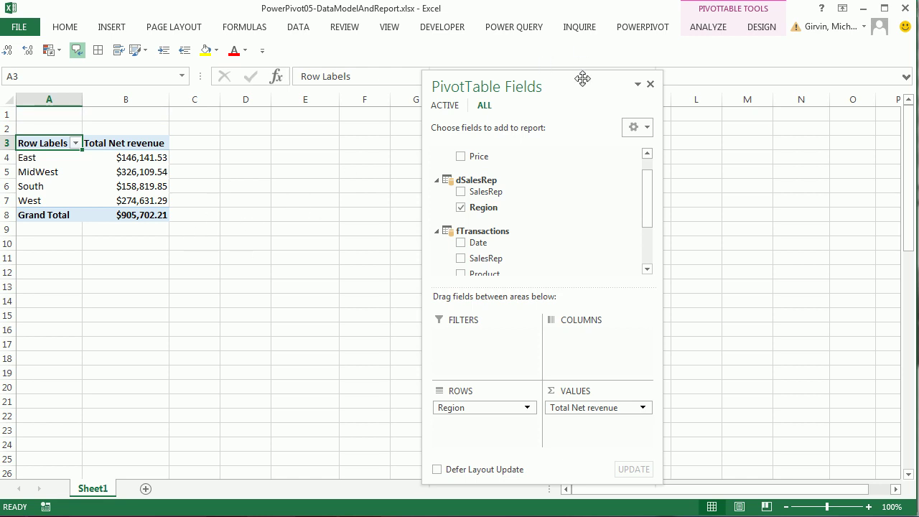
left_click_drag(582, 78, 371, 46)
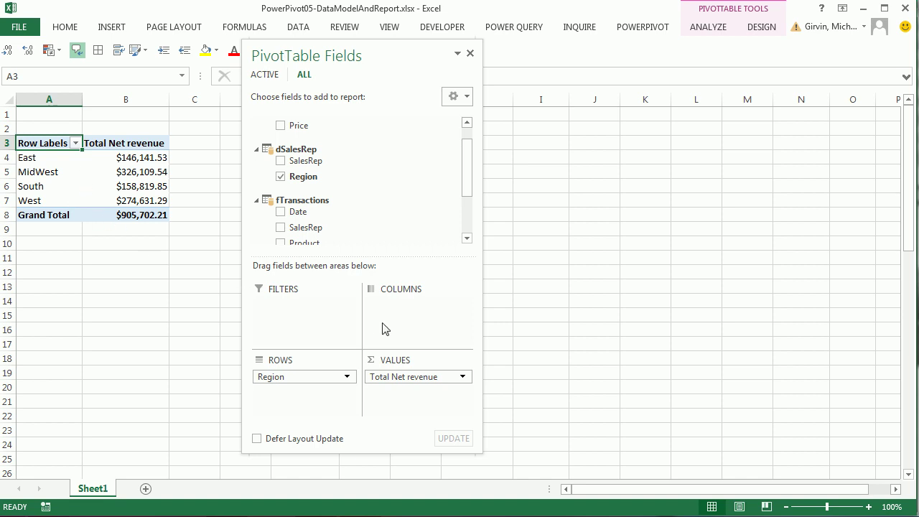
key("alt+Tab")
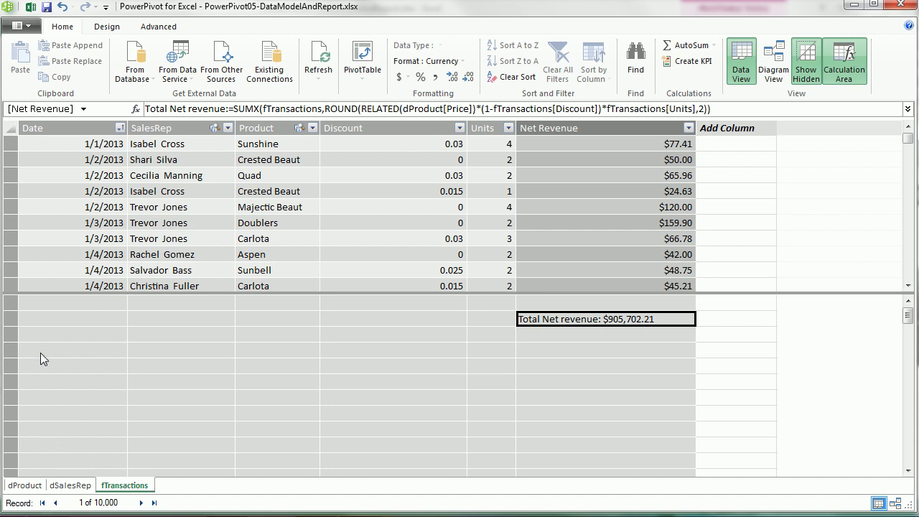
left_click(775, 63)
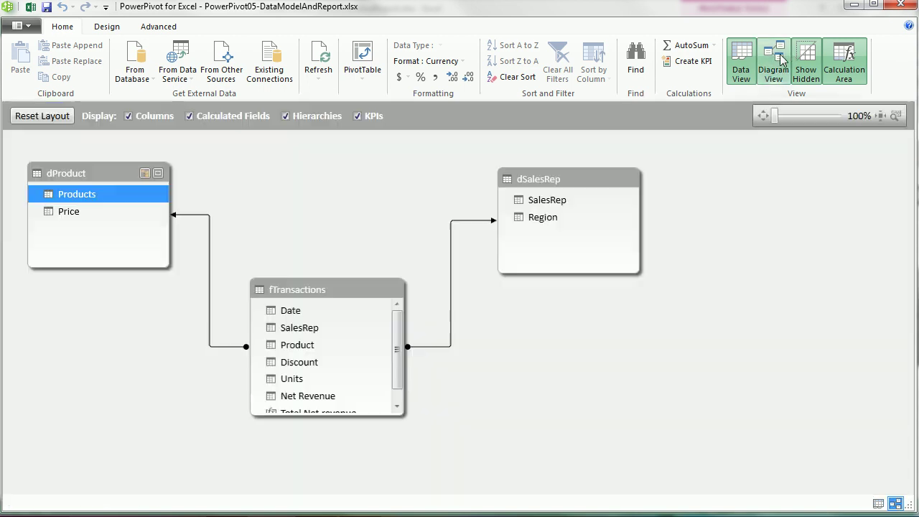
left_click(738, 69)
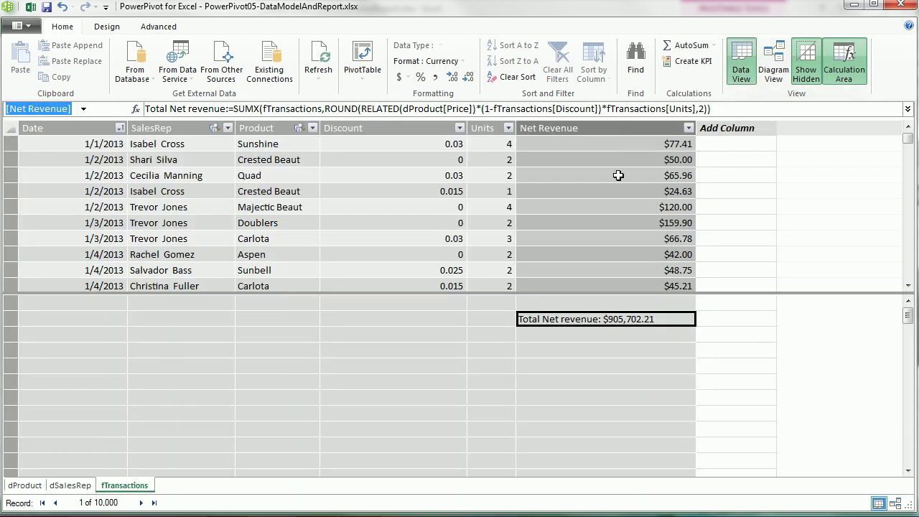